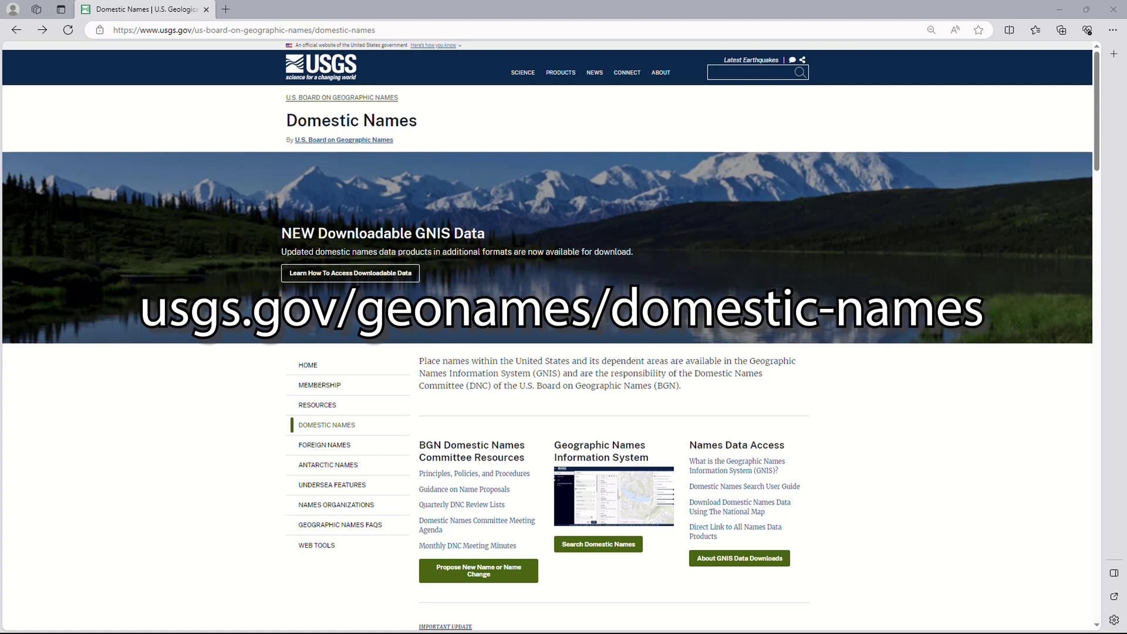
- Launch the GNIS domestic names search tool from the USGS Domestic Names page
click(613, 545)
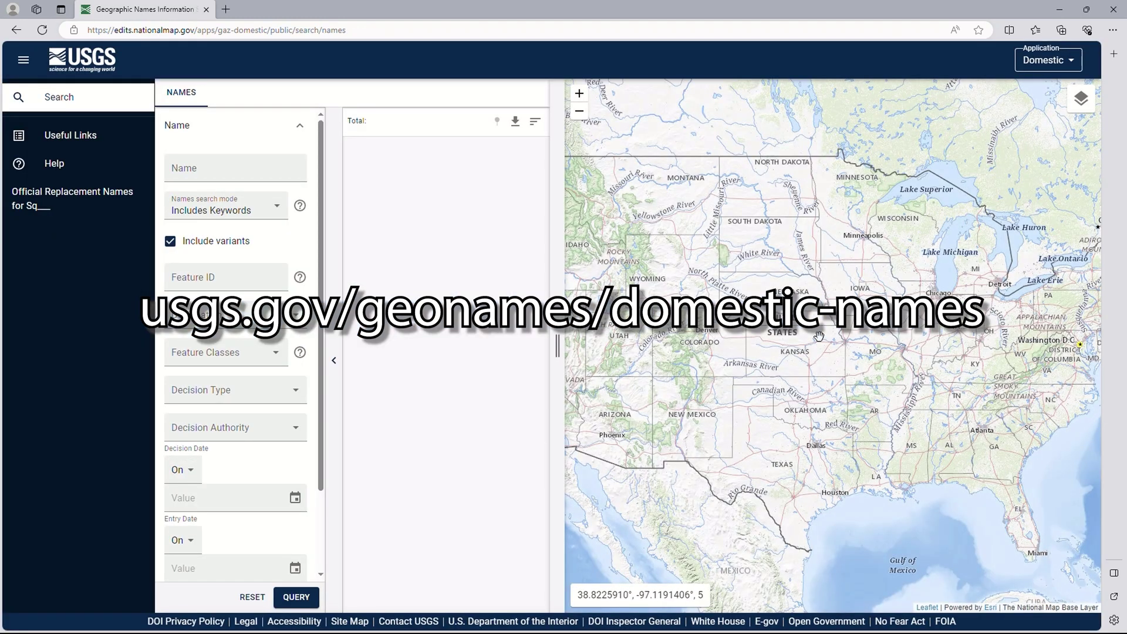
- Zoom the map out to cover North America and place the cursor in the Name field
scroll(819, 336, down, 1)
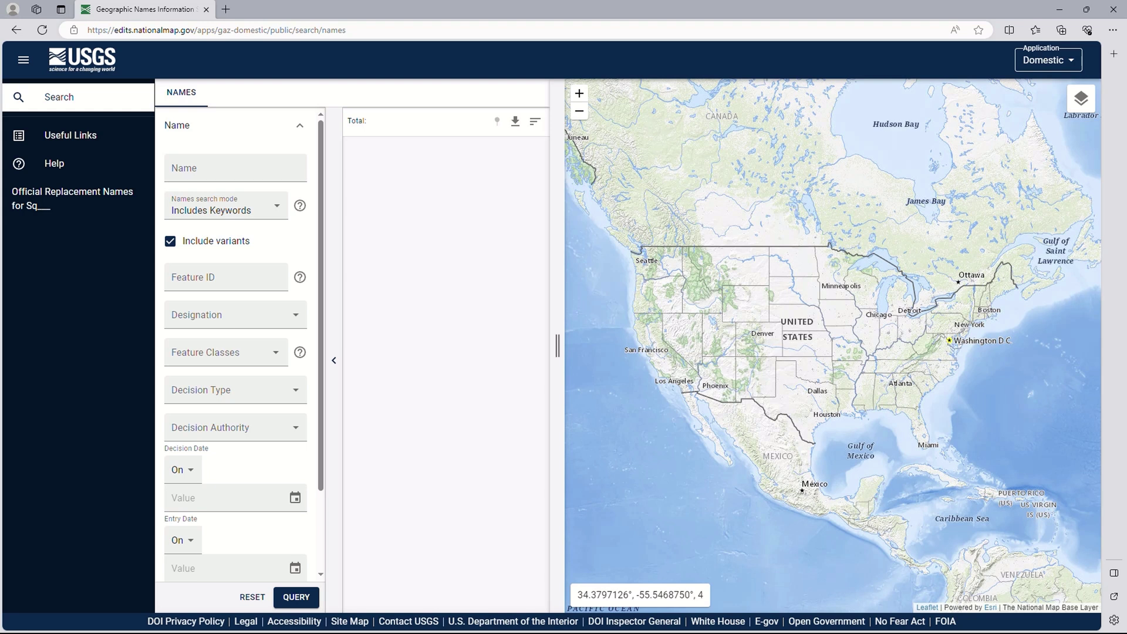
click(236, 171)
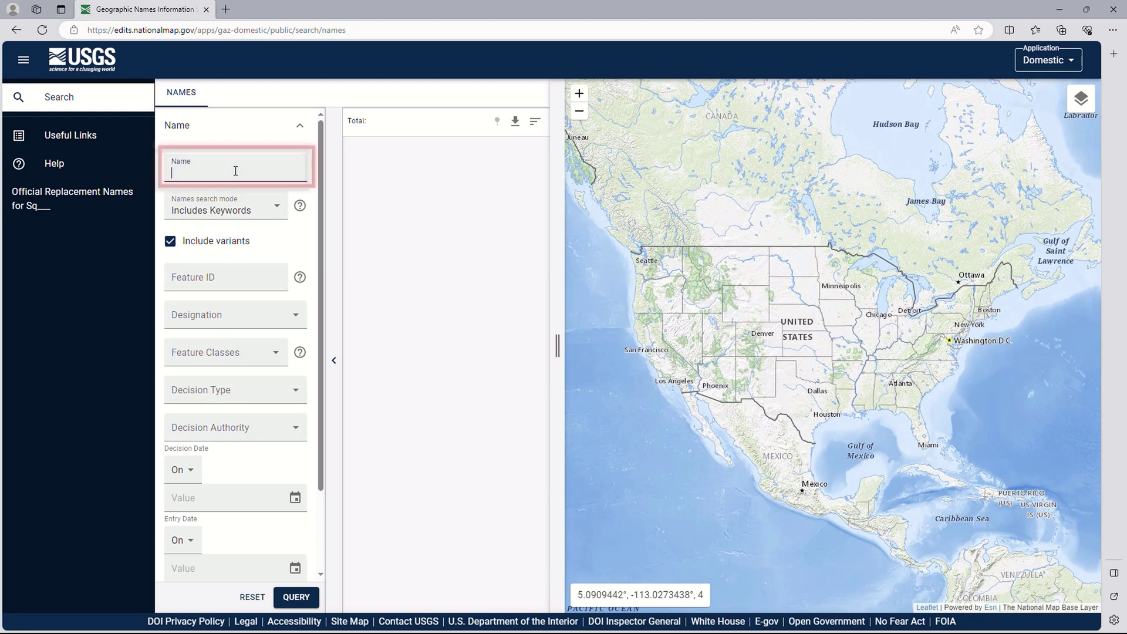
- Search for 'Ventura' in Includes Keywords mode with Include variants unchecked
text(Ventura)
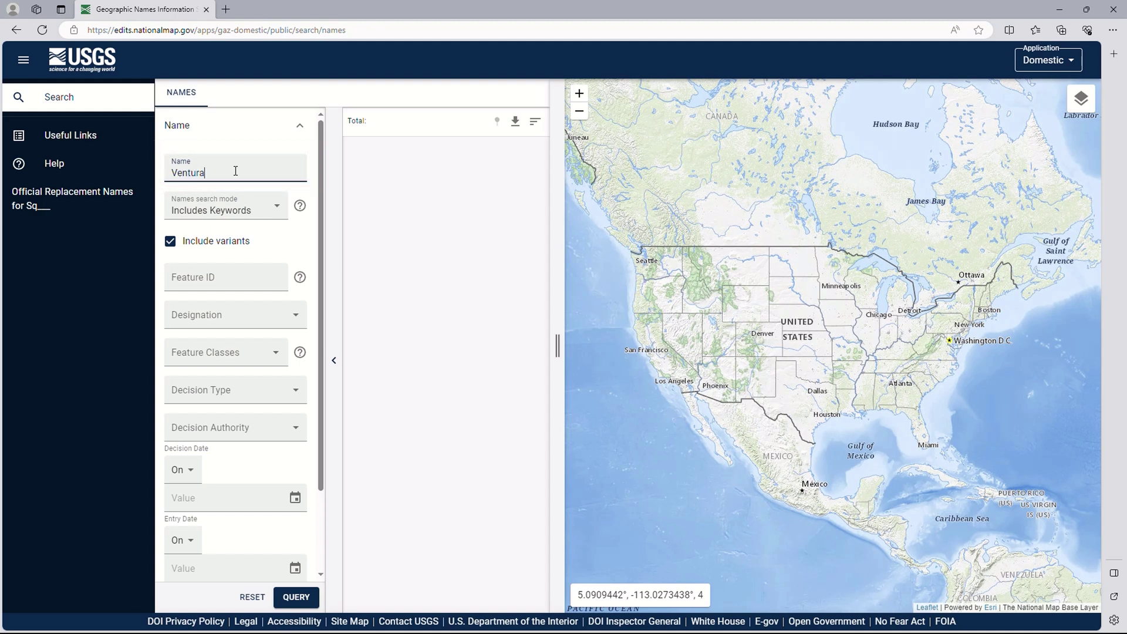
click(171, 246)
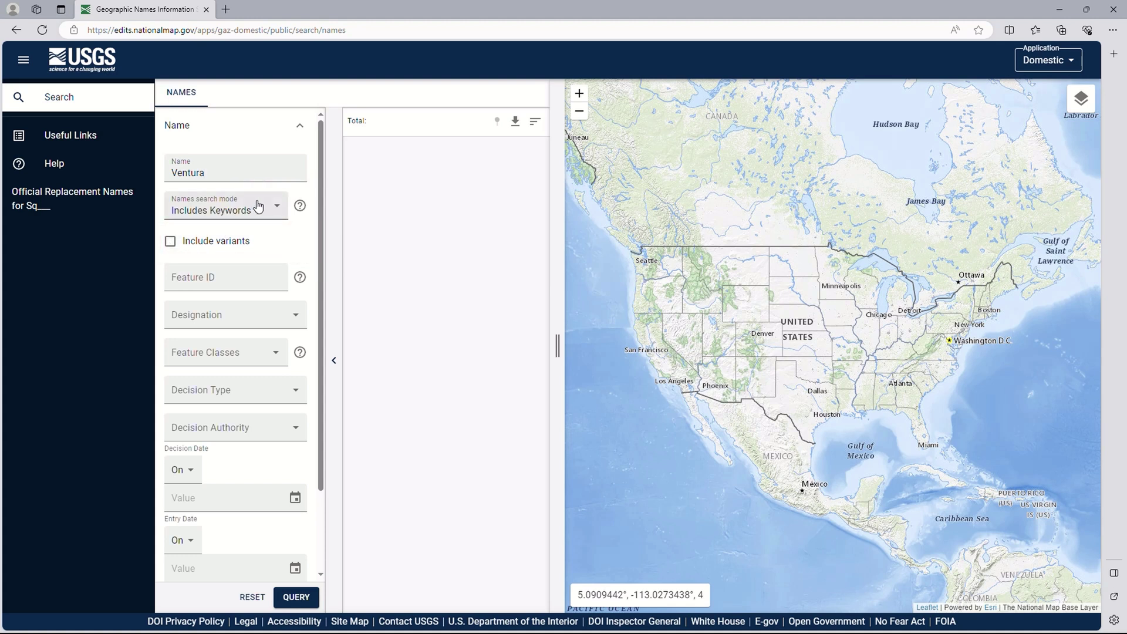
click(277, 206)
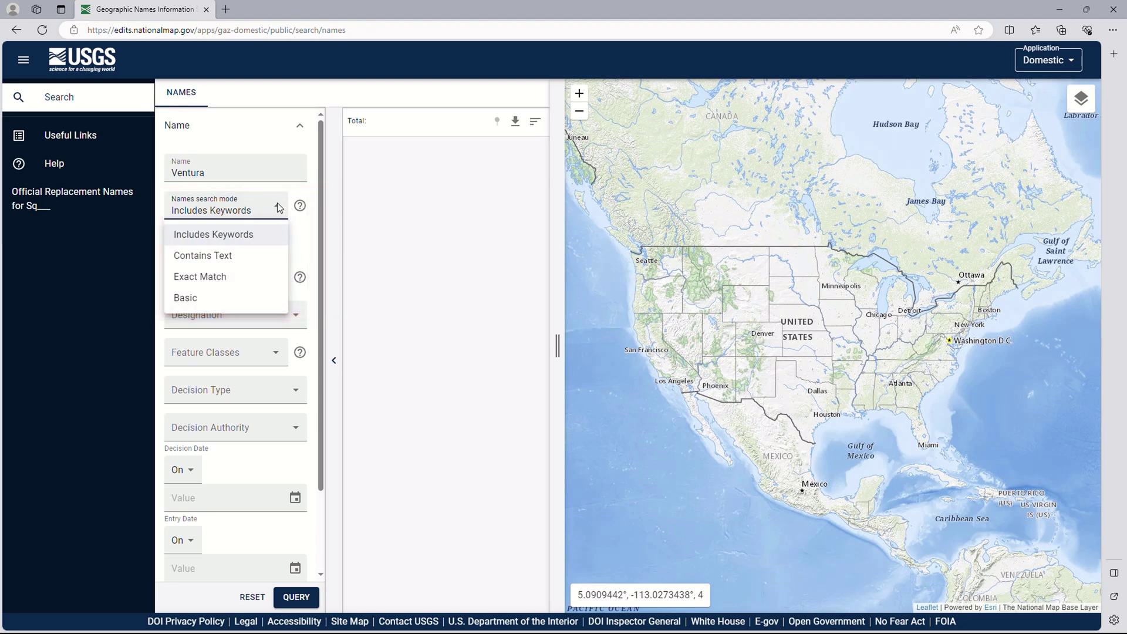
click(251, 236)
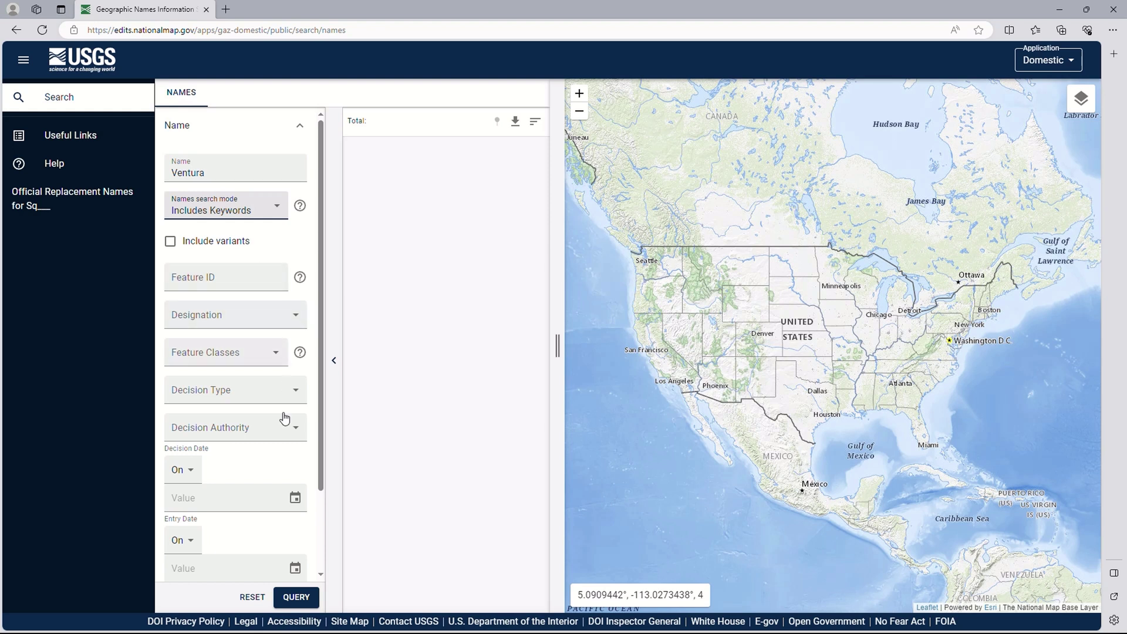
click(296, 597)
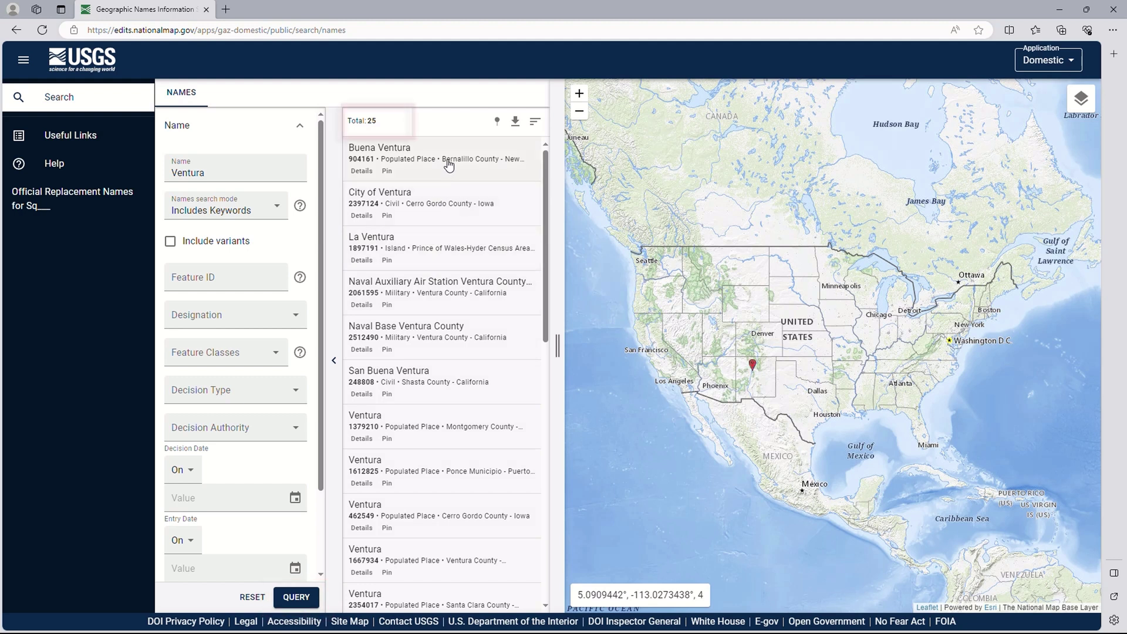
- Scroll through the 25 Ventura results, including Buena Ventura and Naval Base Ventura County
scroll(451, 329, down, 6)
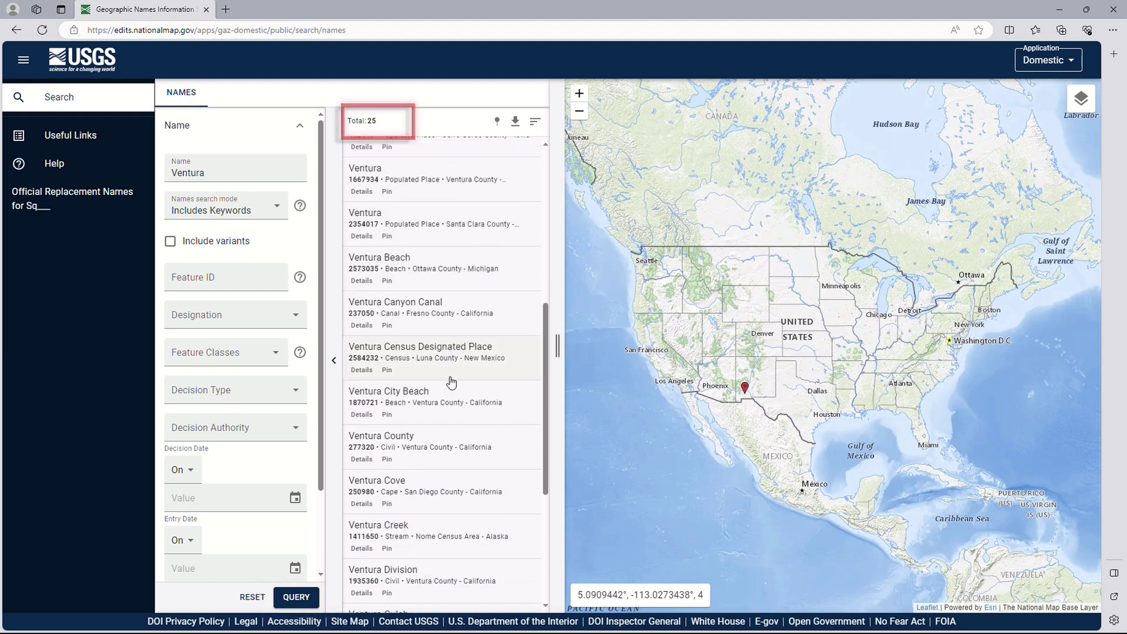
scroll(459, 419, up, 3)
scroll(460, 418, up, 3)
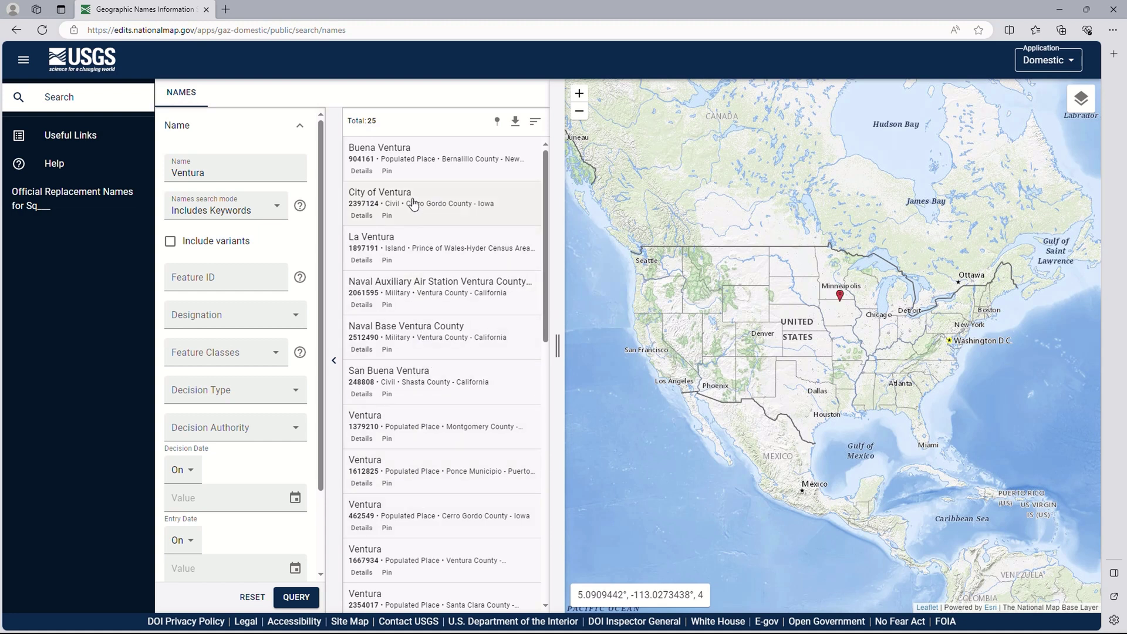
- Rerun the Ventura search in Contains Text mode and review the 35 results, including Aventura
click(271, 210)
click(228, 254)
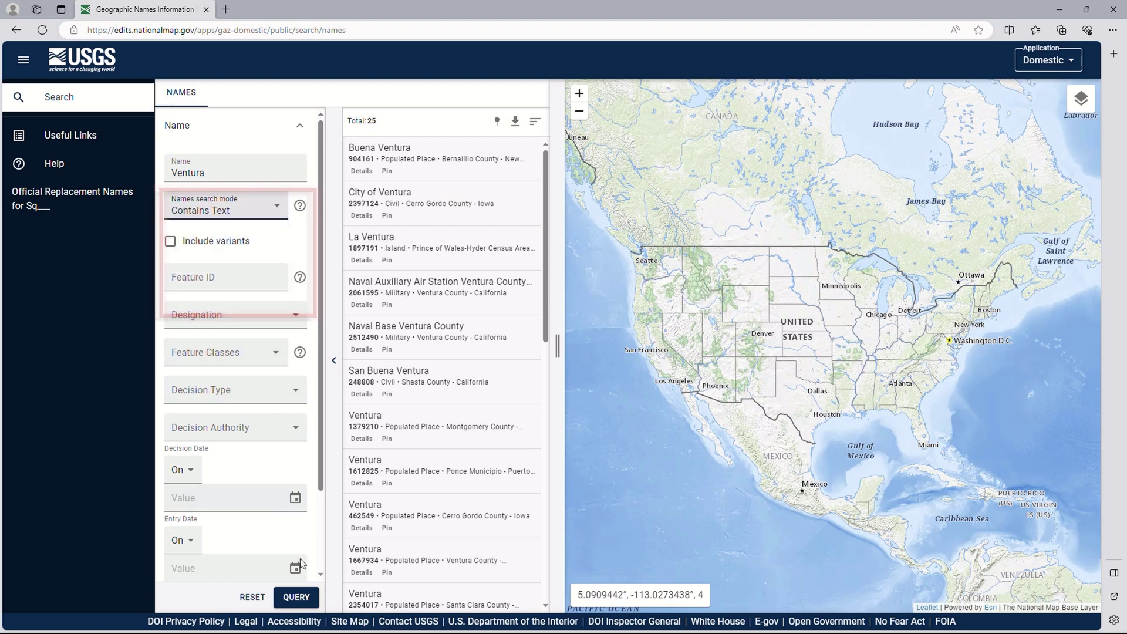
click(303, 601)
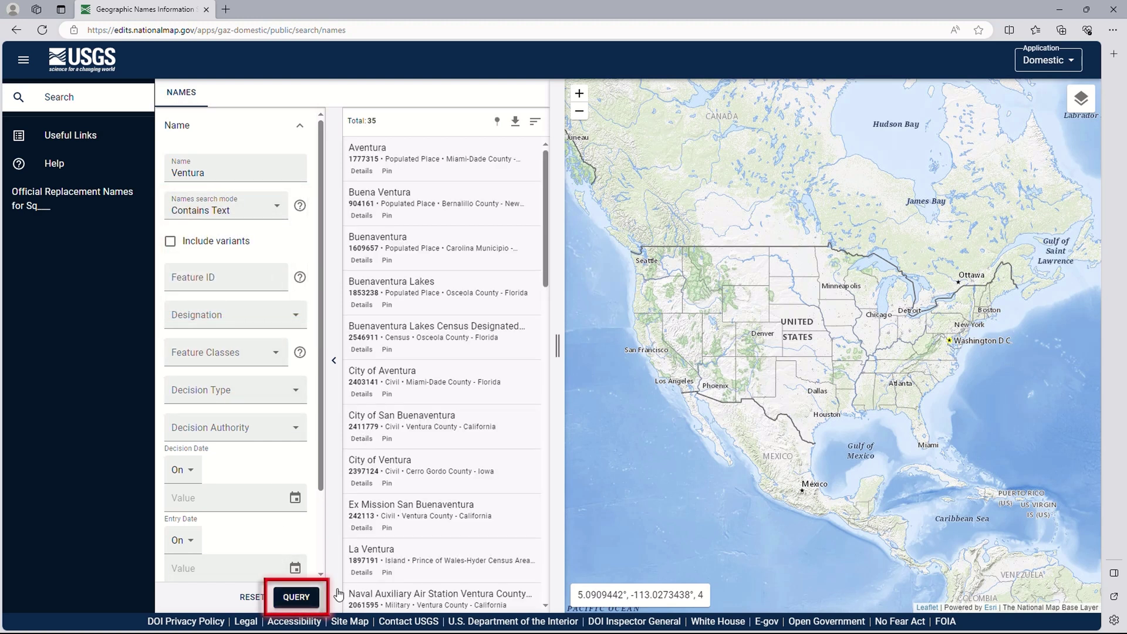
scroll(410, 416, down, 5)
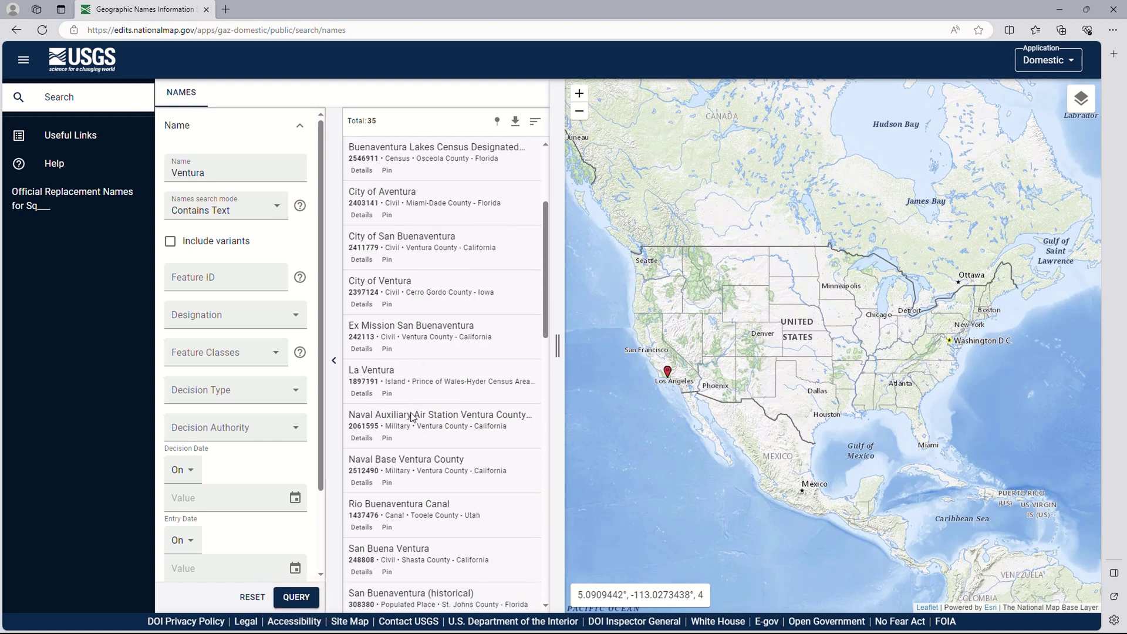
scroll(411, 414, down, 5)
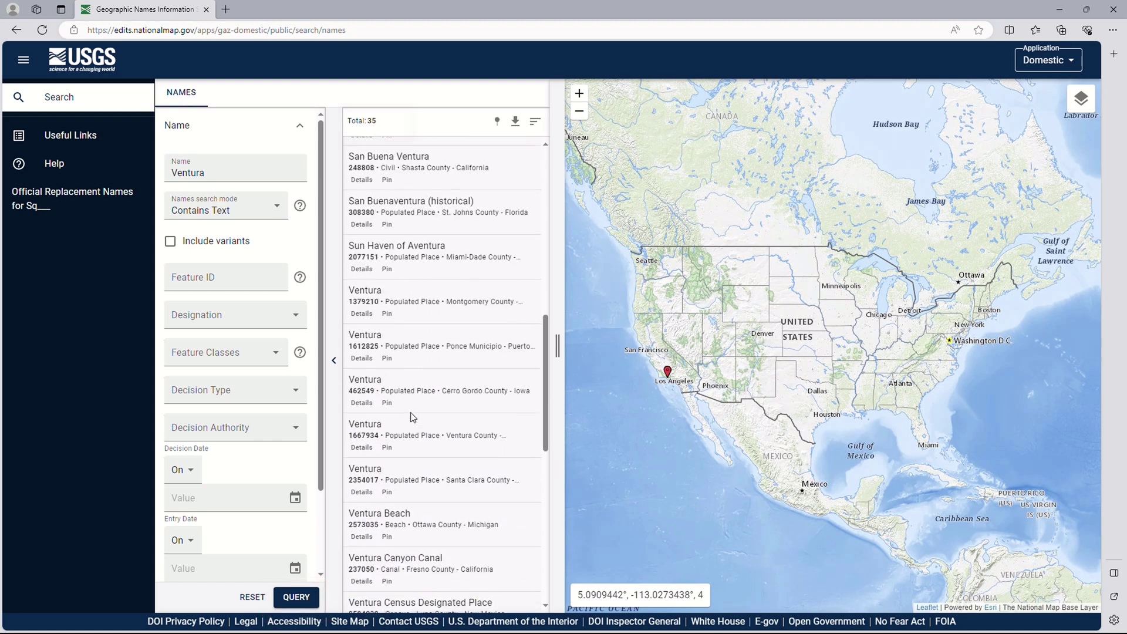
scroll(412, 417, down, 5)
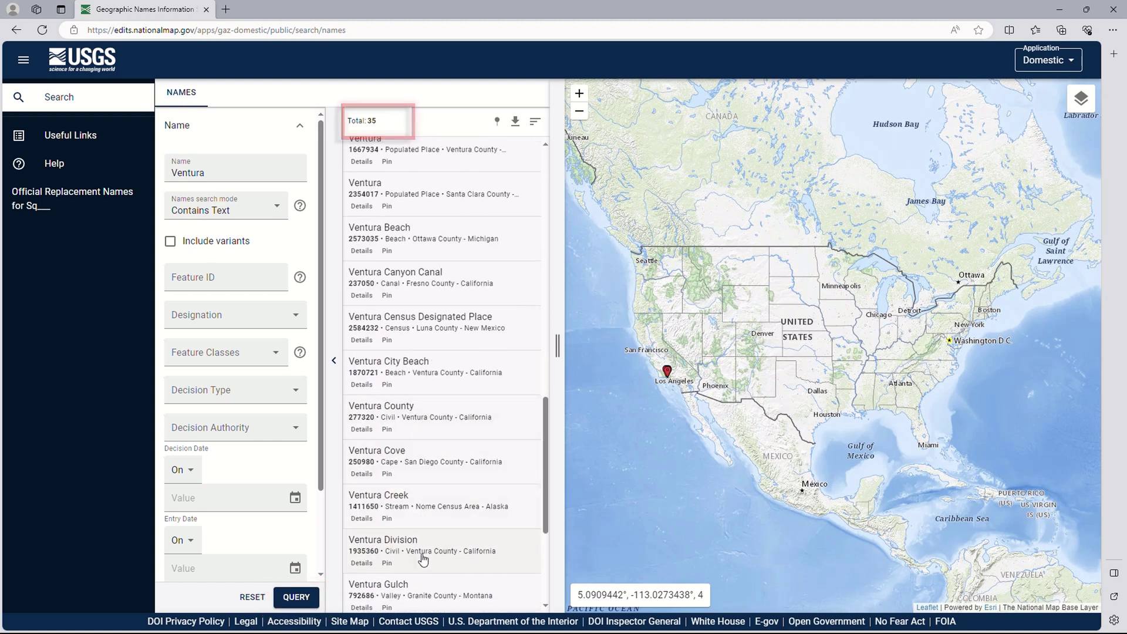
scroll(422, 561, down, 5)
scroll(417, 483, up, 7)
scroll(419, 484, up, 10)
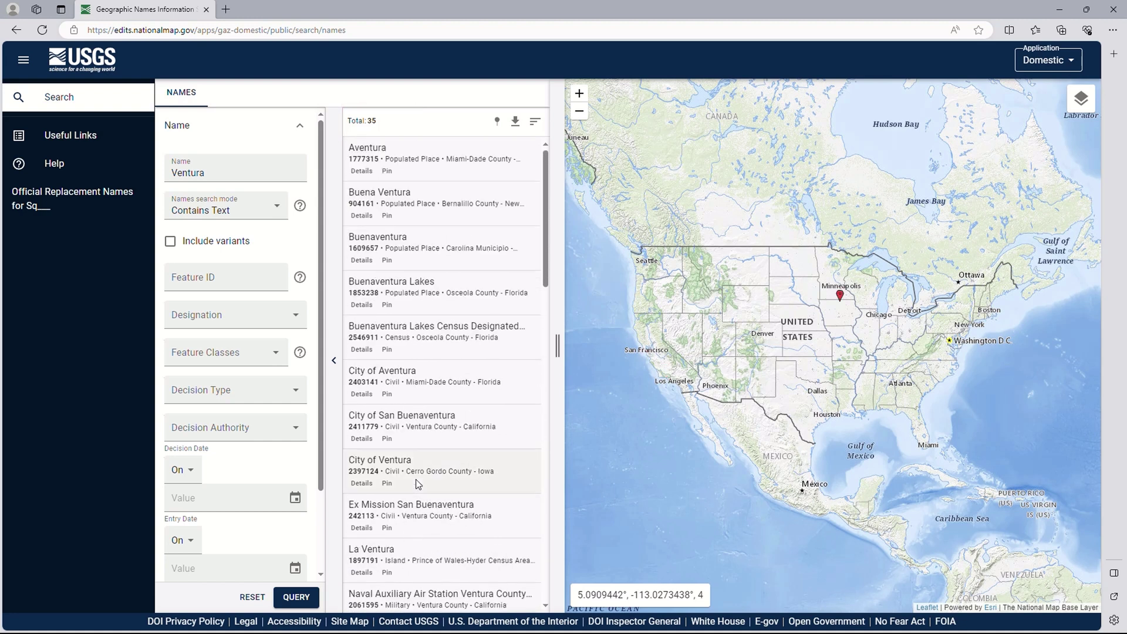
- Rerun the Ventura search as Exact Match for 5 results and read the search-mode help
click(261, 210)
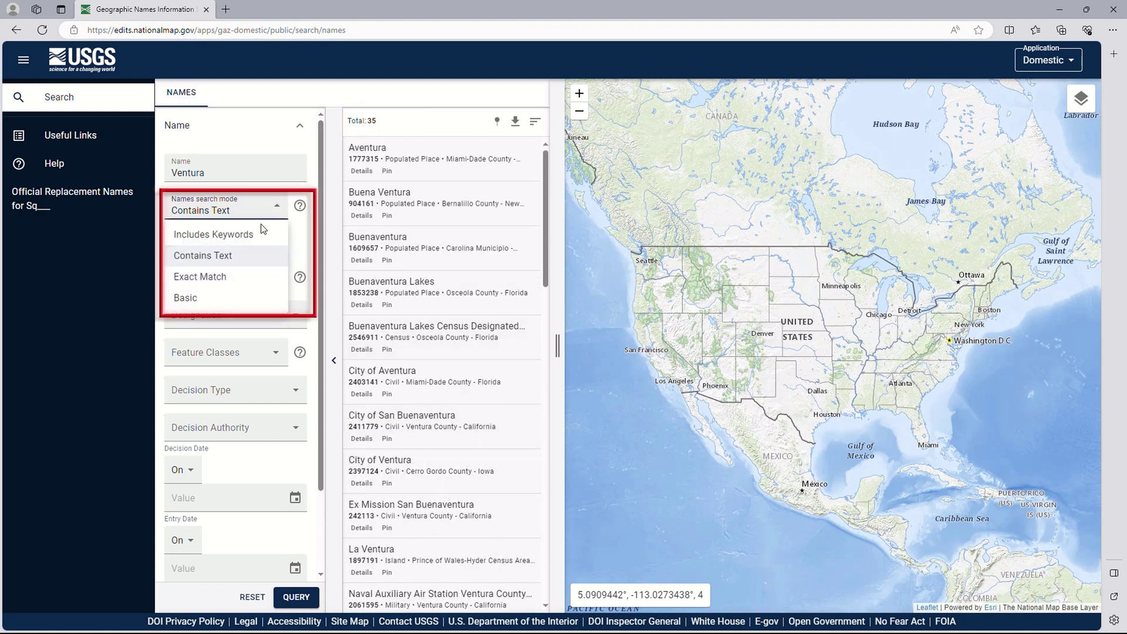
click(218, 278)
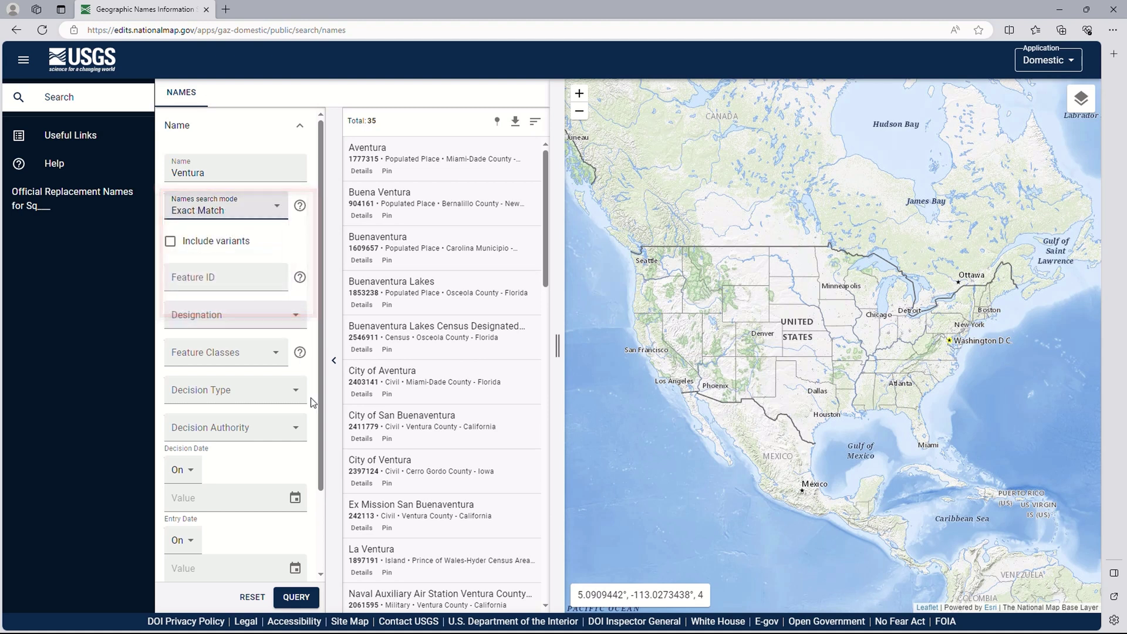
click(298, 598)
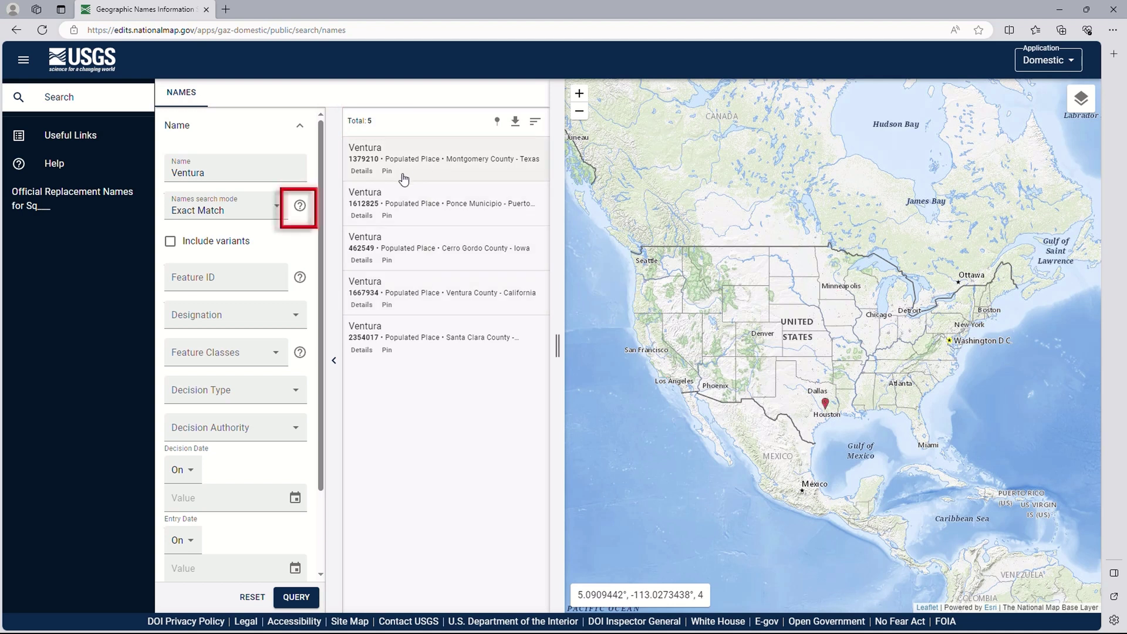
click(300, 206)
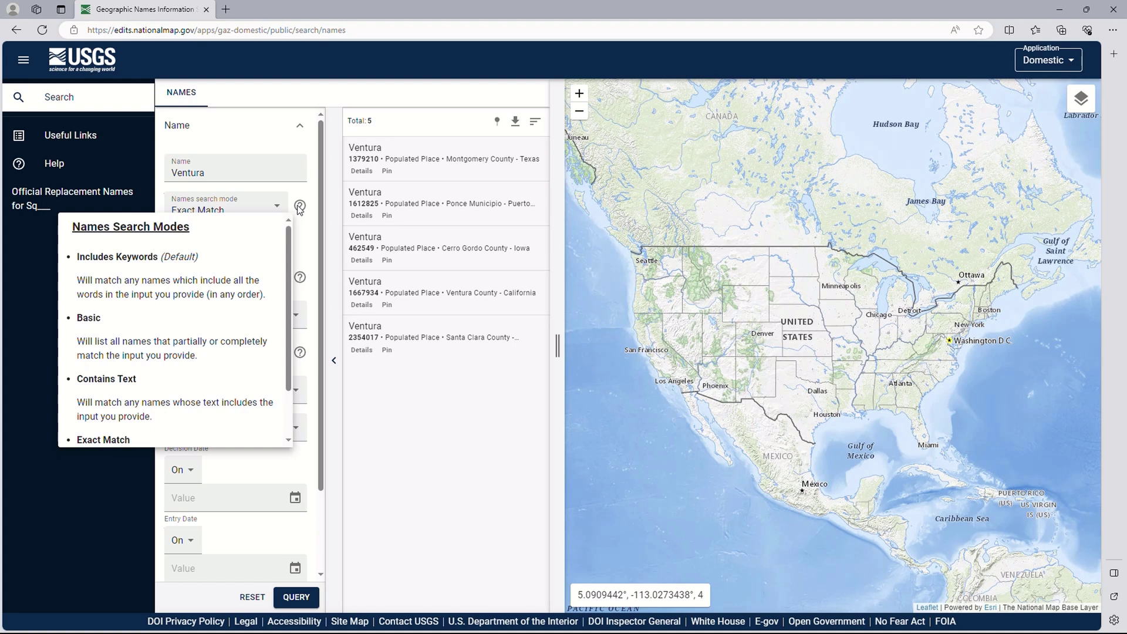
click(437, 252)
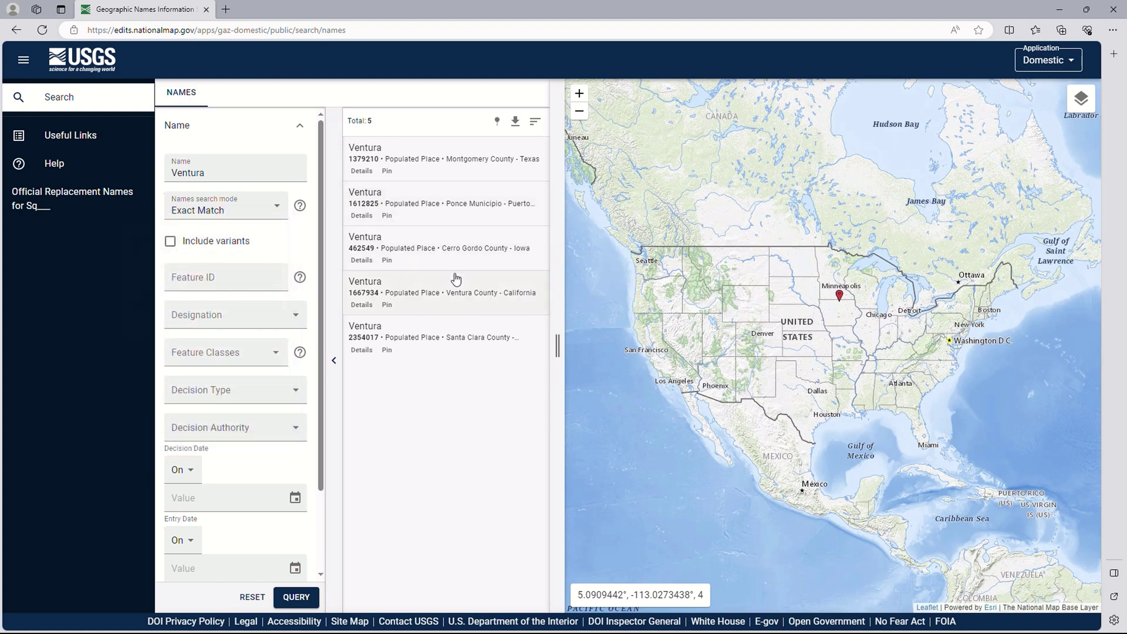
- Switch back to Includes Keywords mode and rerun the query for 25 results
click(277, 209)
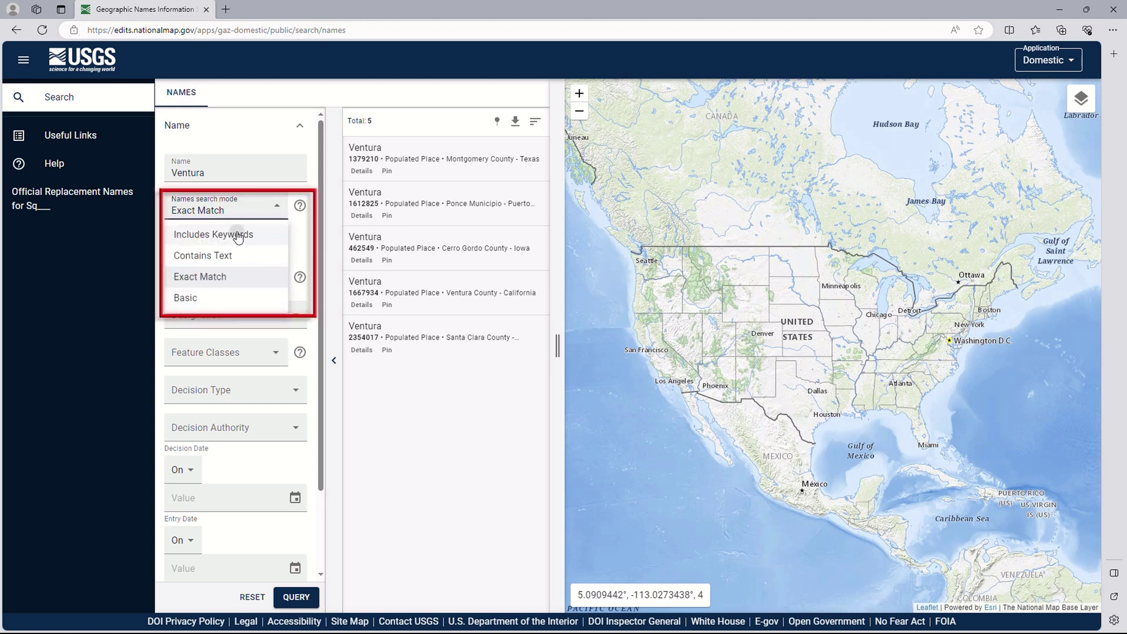
click(238, 236)
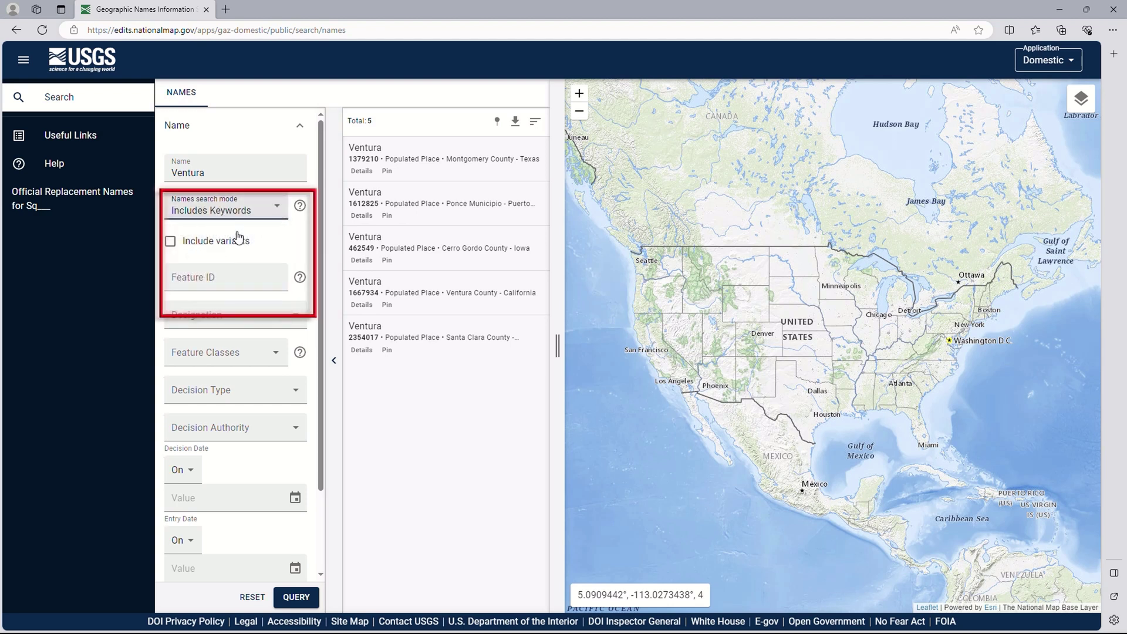
click(301, 598)
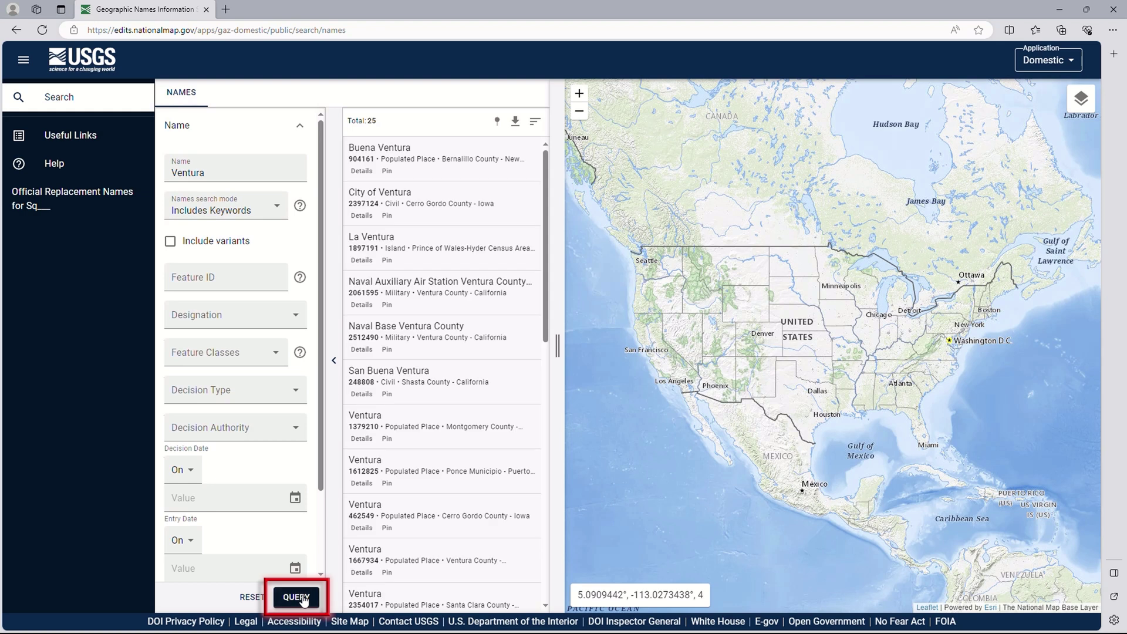
scroll(191, 528, down, 2)
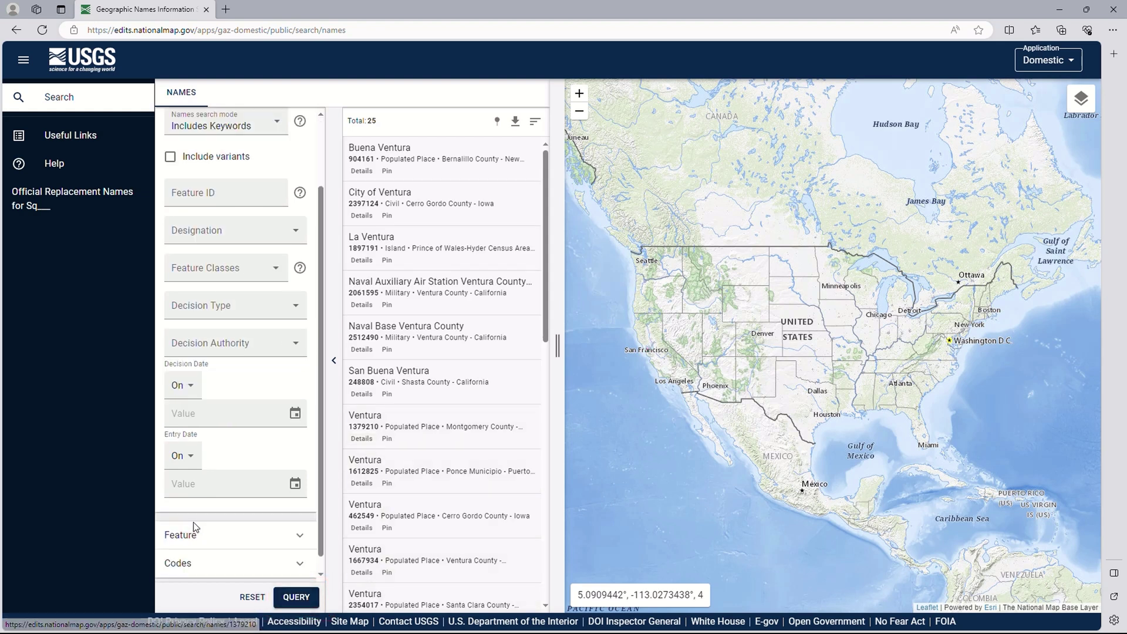
- Turn on the 'Visible in current extent' filter and rerun the Ventura query
click(224, 520)
scroll(229, 533, down, 5)
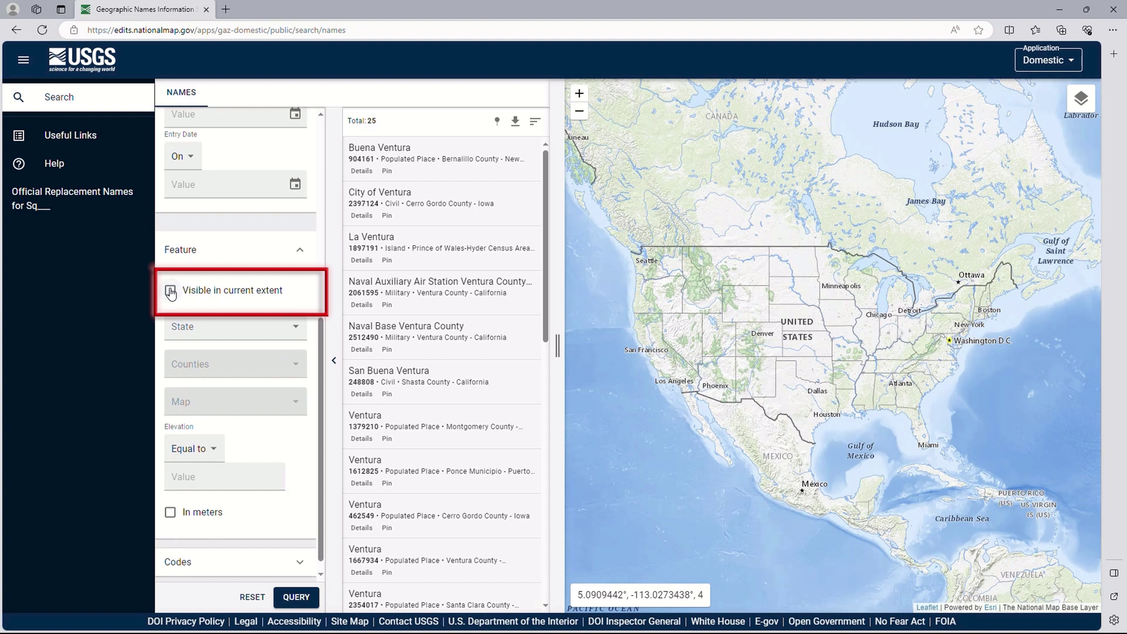
click(170, 292)
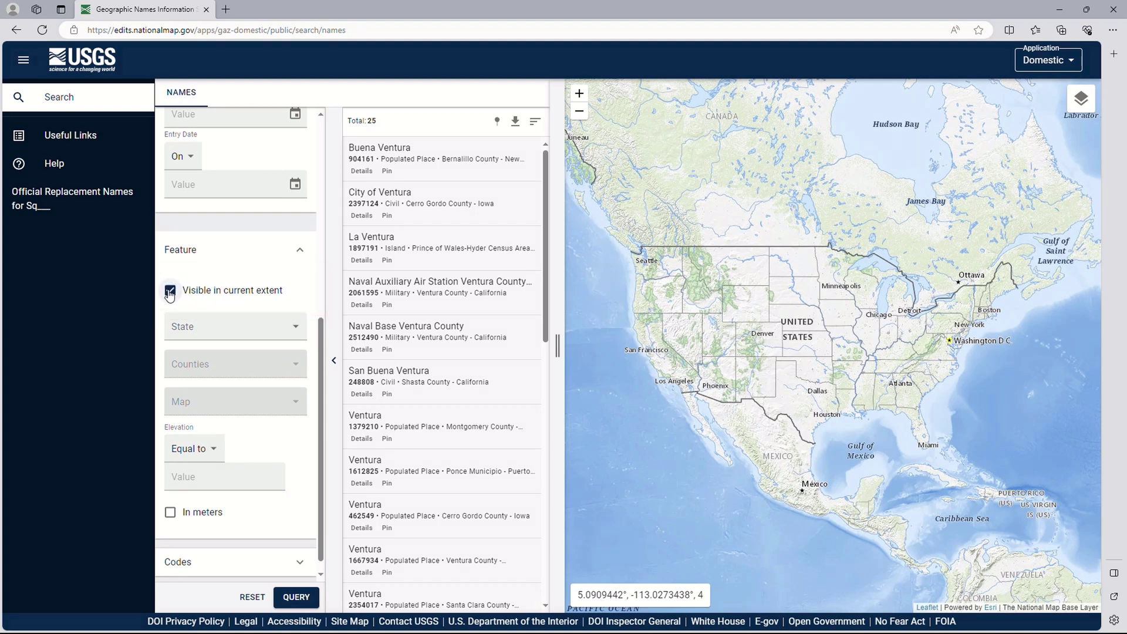
click(297, 598)
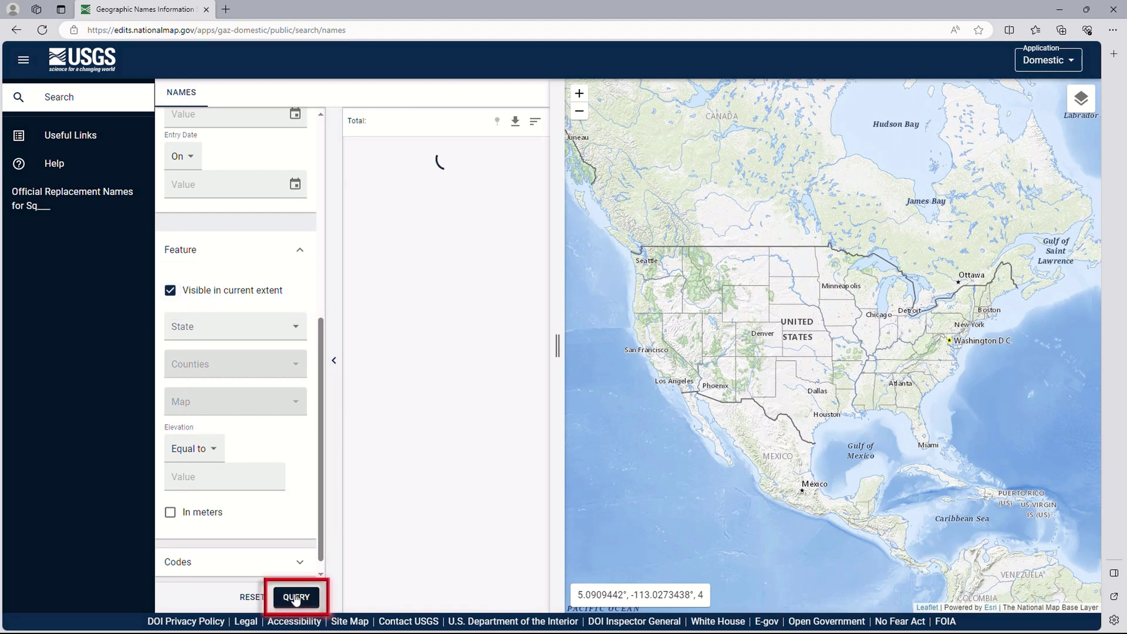
- Center the map on the Ventura–Oxnard coast, rerun for 7 names, and pin them all
scroll(666, 370, up, 4)
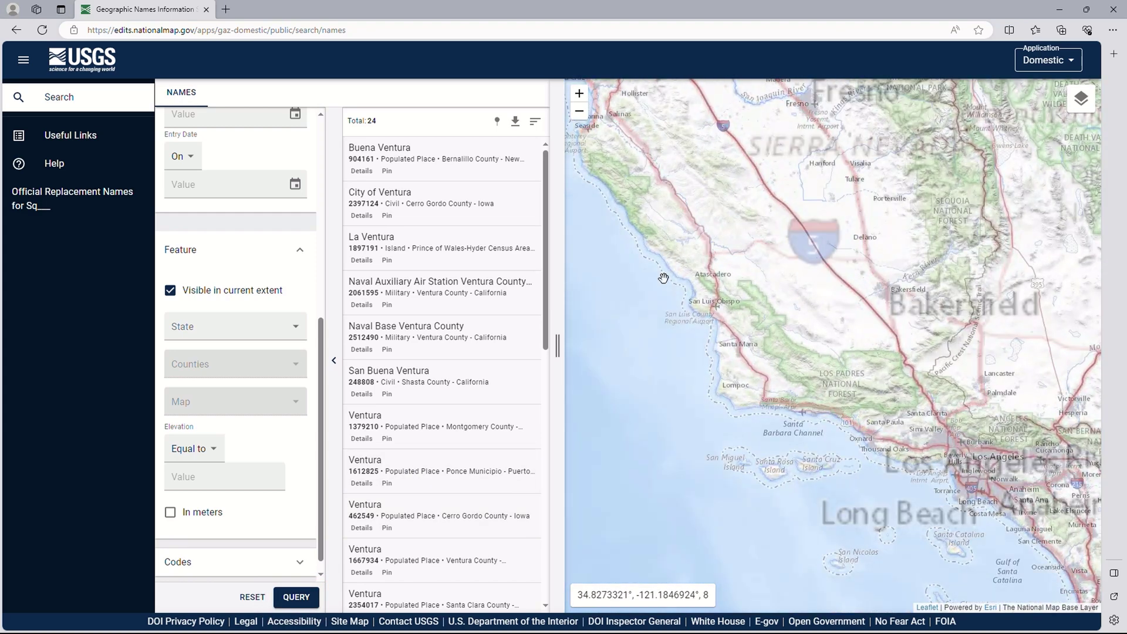
scroll(886, 345, up, 2)
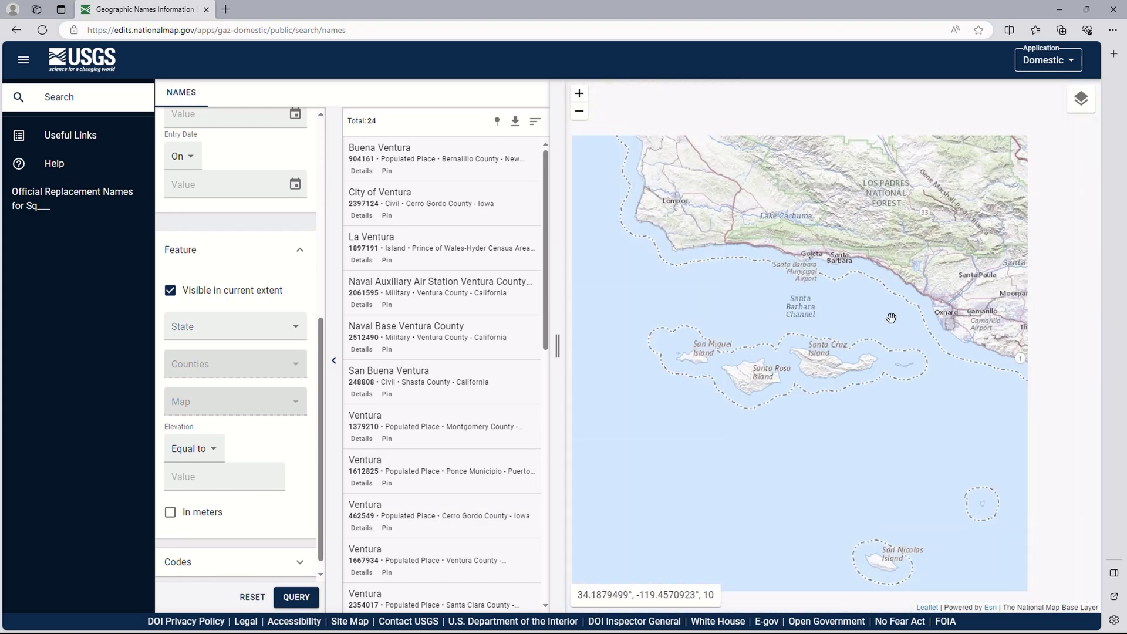
drag(891, 319, 748, 358)
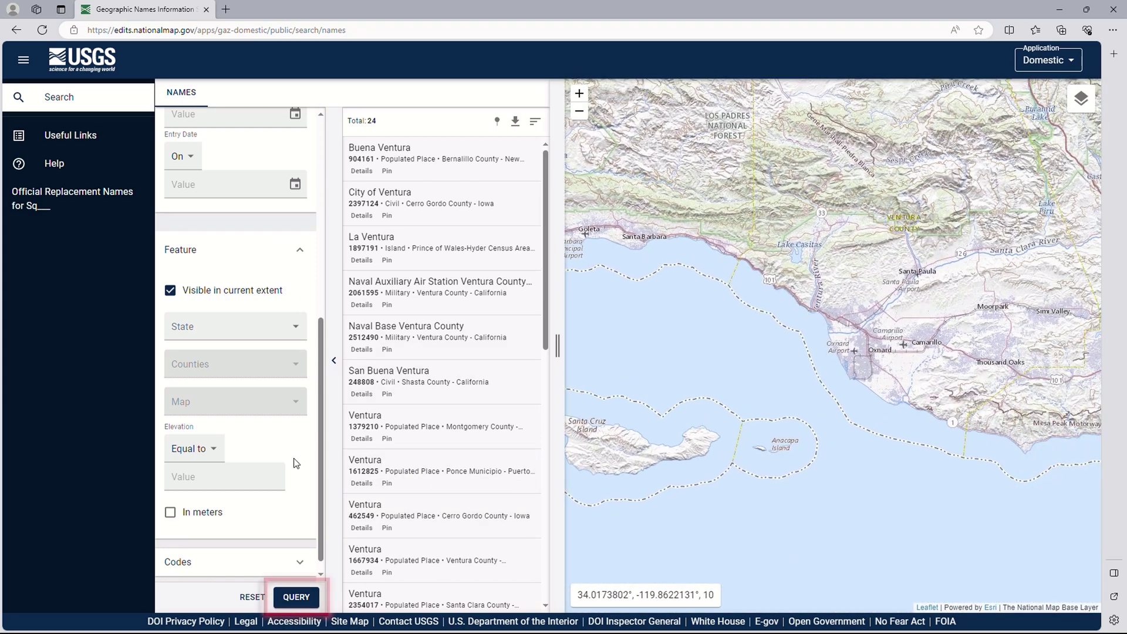
click(297, 598)
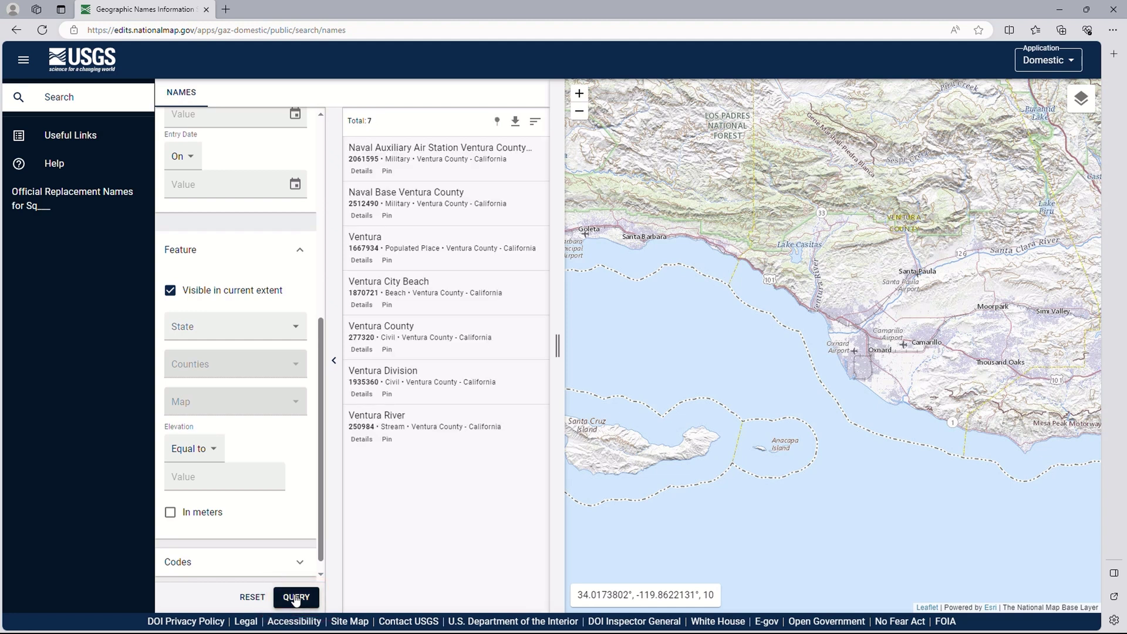
click(498, 122)
click(496, 123)
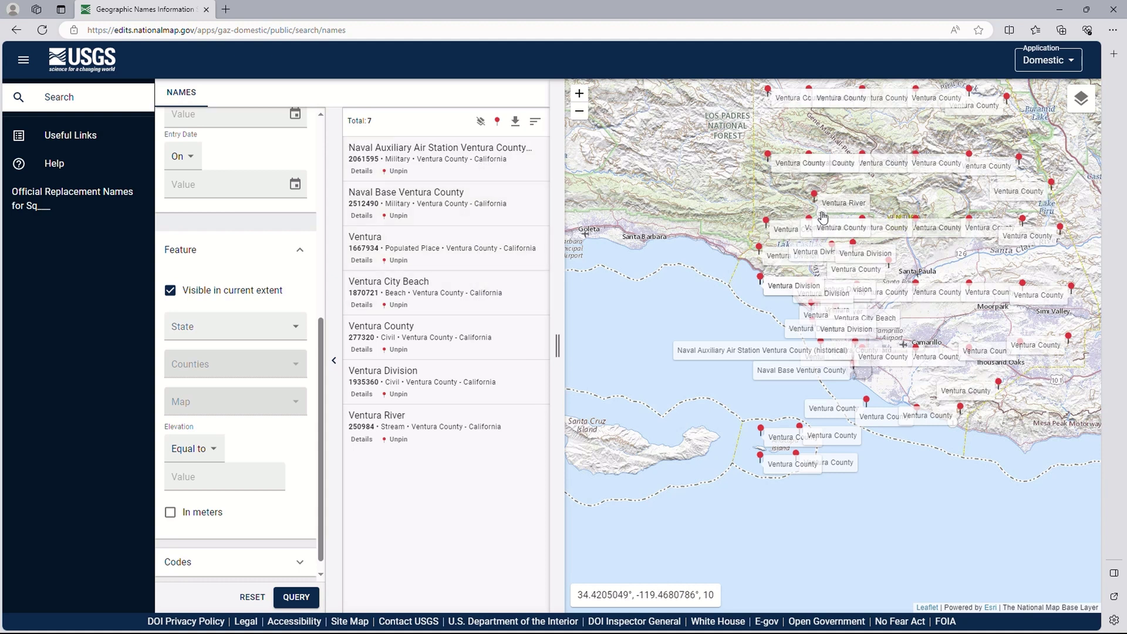
- Bring up the map layers list of imagery base maps and overlays like Historical Topo
click(1081, 100)
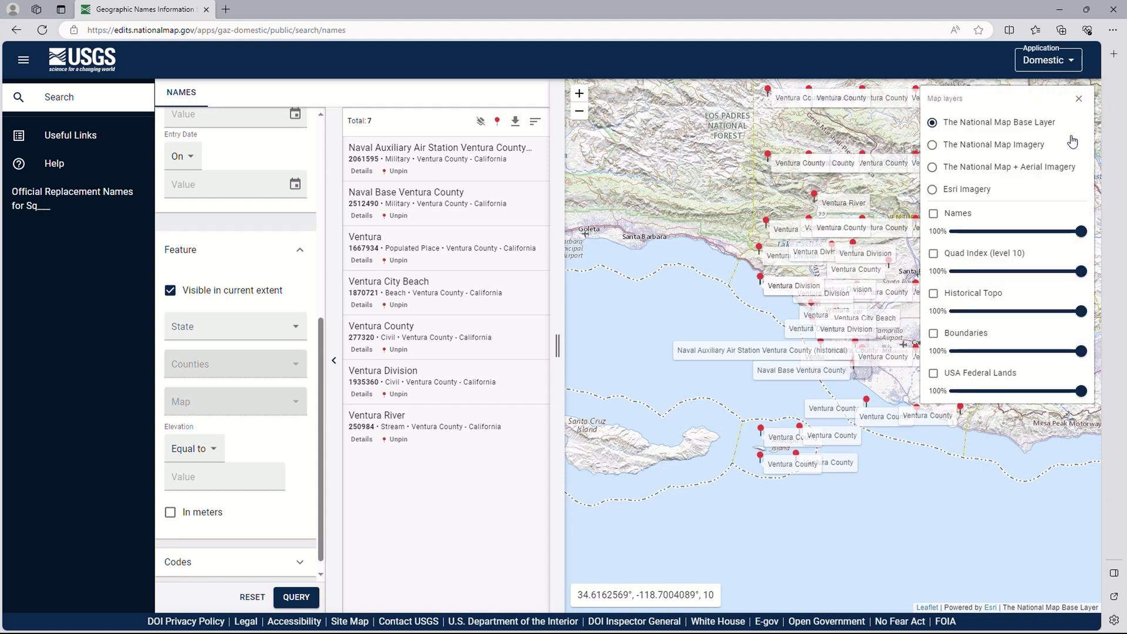
- Use National Map Imagery as the base map with Boundaries and Quad Index overlays, adjusting opacity
click(933, 145)
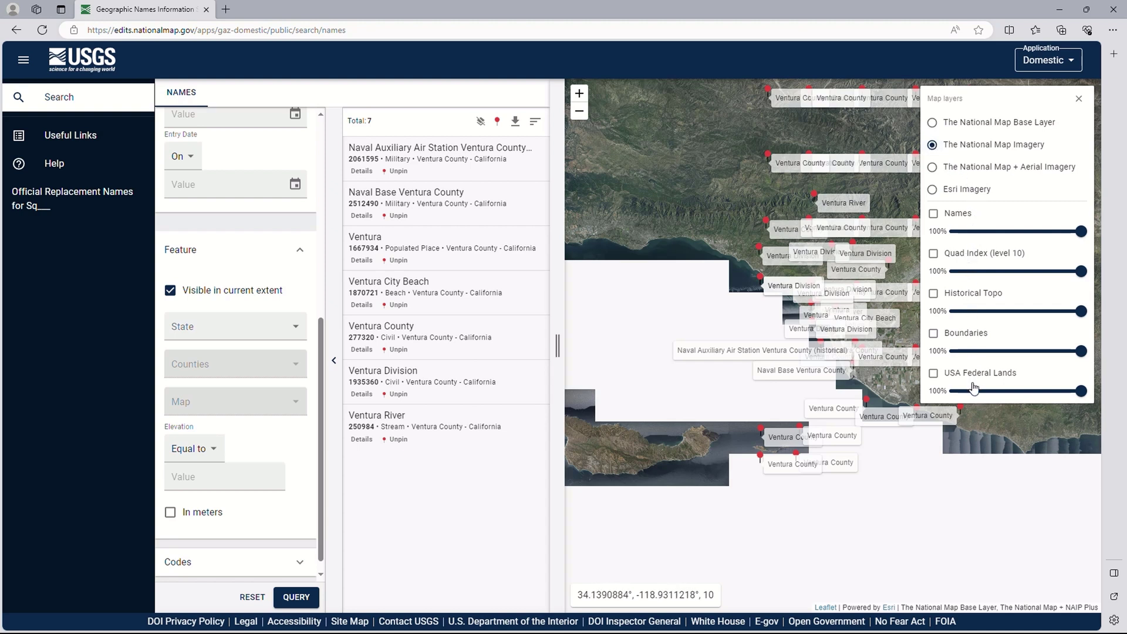
click(934, 335)
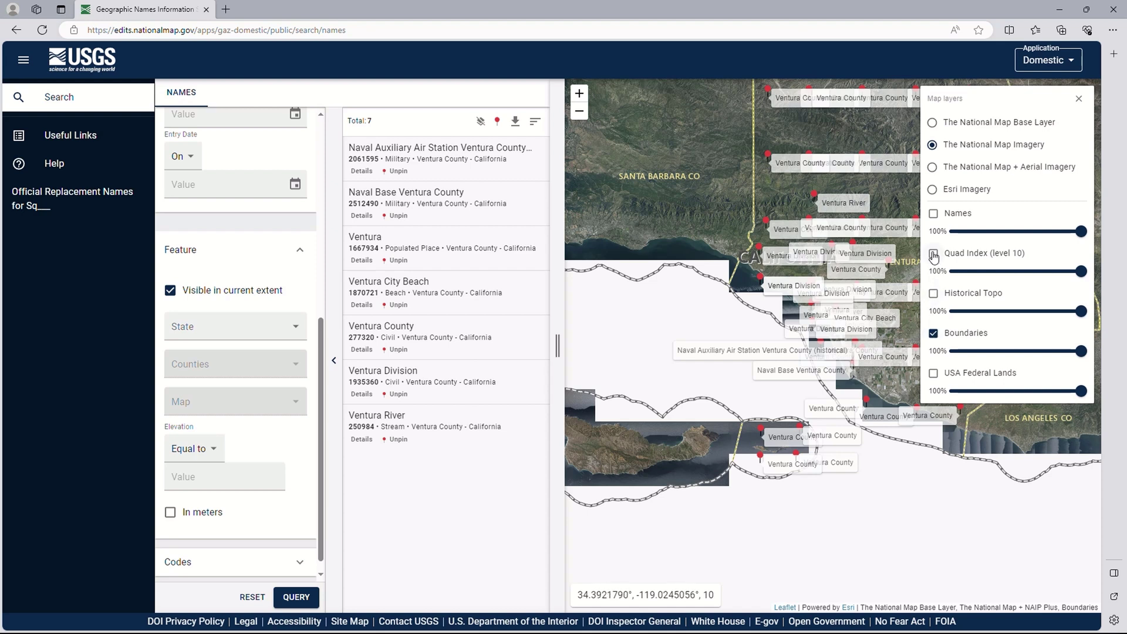
click(933, 254)
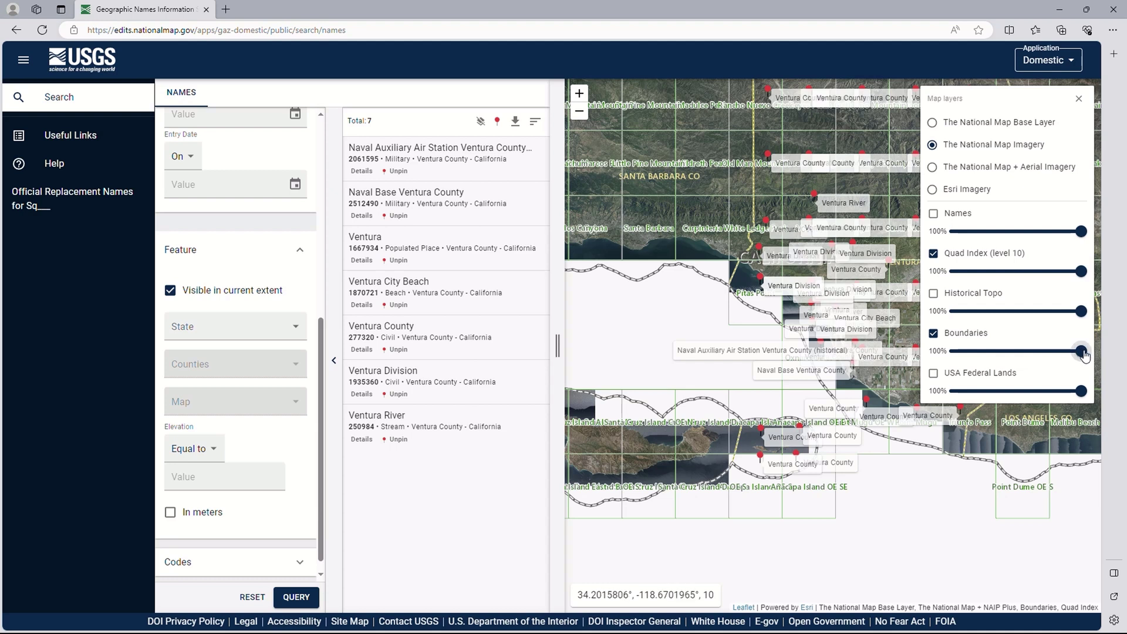
mouse_move(1085, 355)
mouse_down()
mouse_move(958, 355)
mouse_move(1081, 352)
mouse_up()
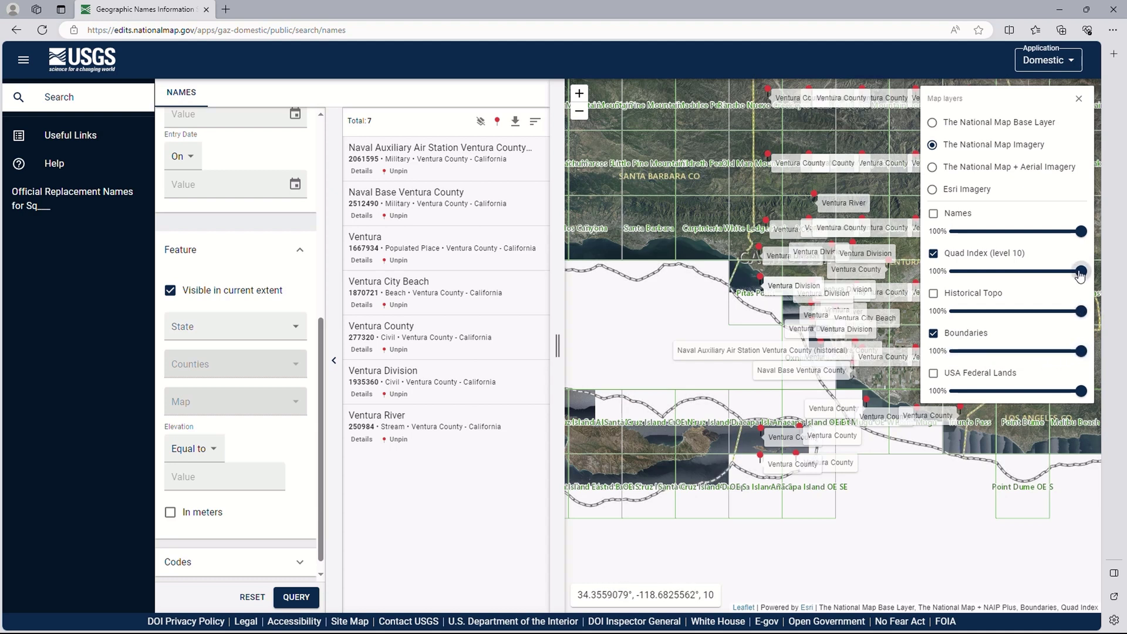
mouse_move(1082, 274)
mouse_down()
mouse_move(942, 273)
mouse_move(1087, 287)
mouse_up()
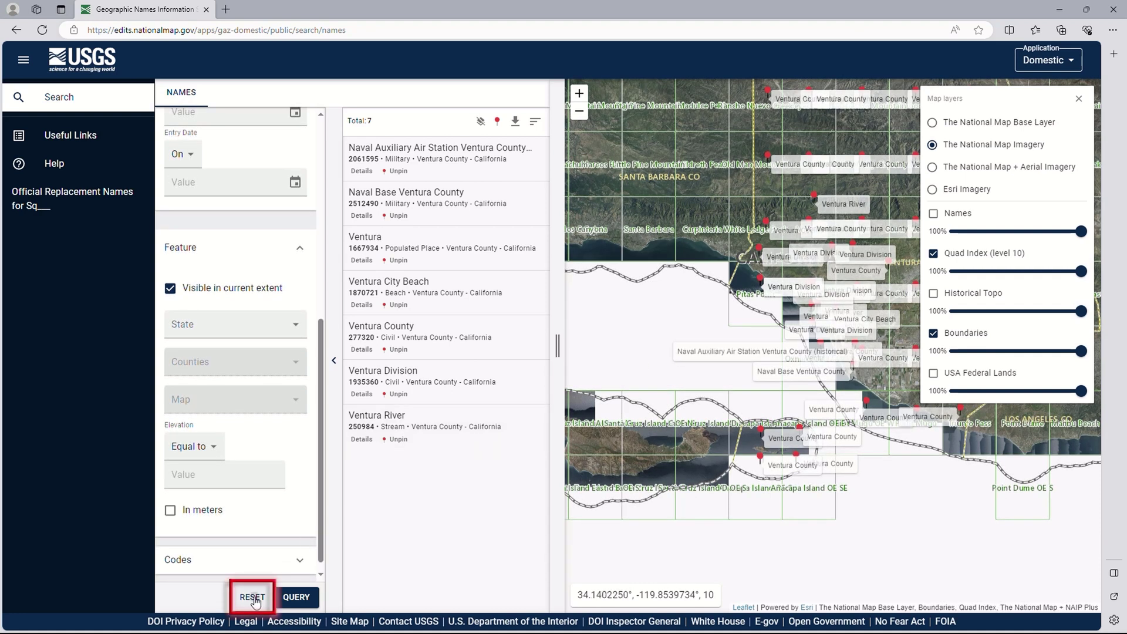
- Reset the search and query 'Rio Grande' within the visible Texas extent, yielding 7 names
click(252, 598)
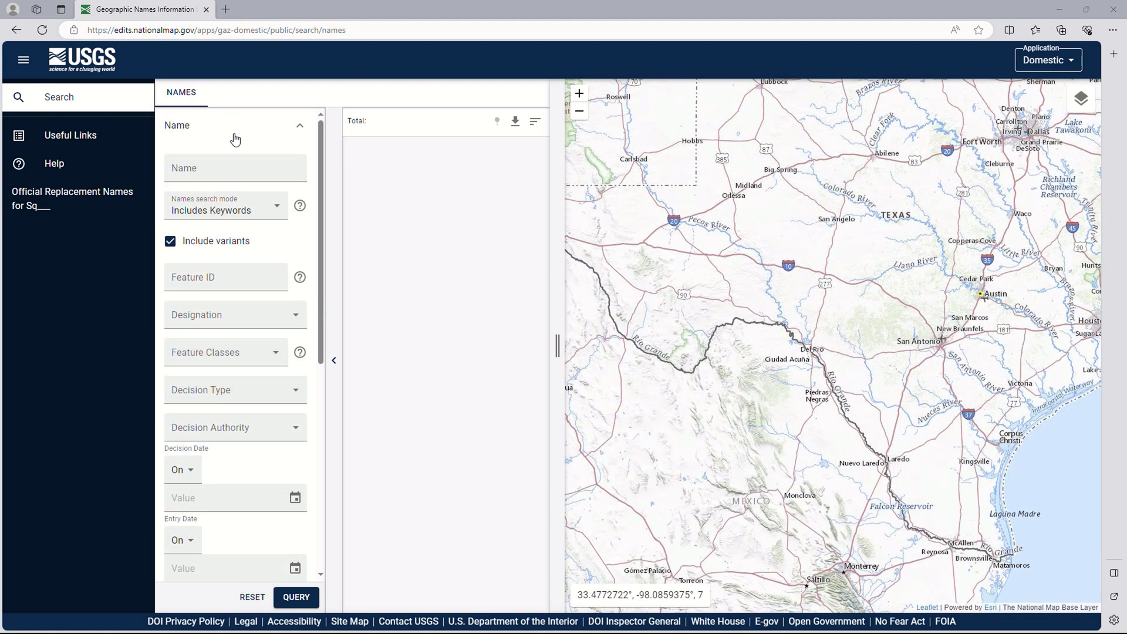
click(227, 174)
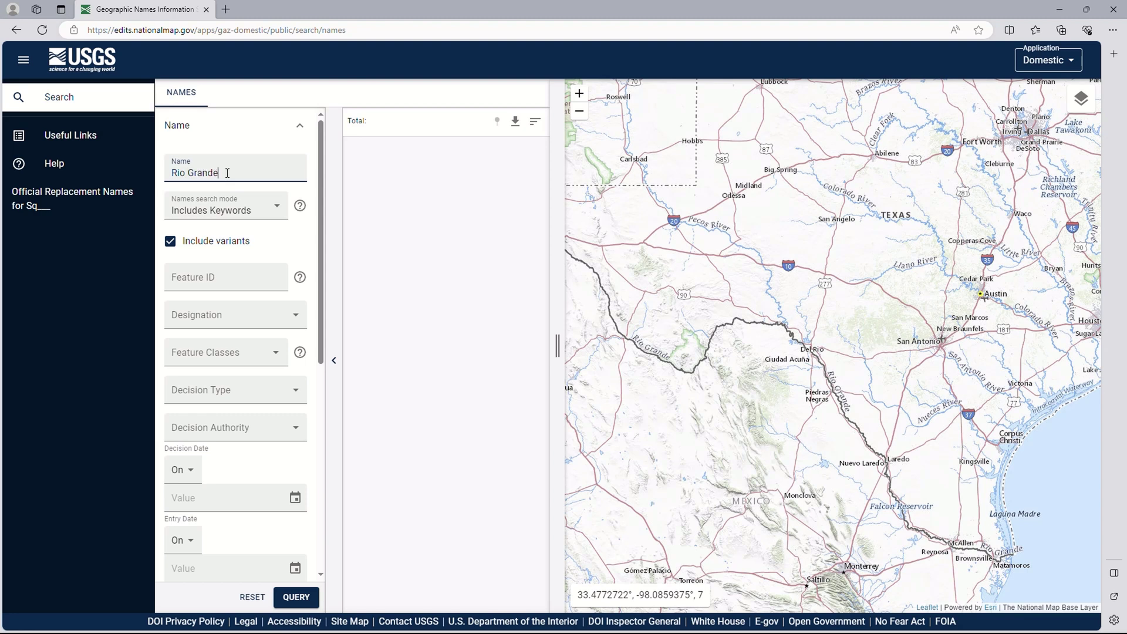
scroll(241, 317, down, 5)
click(170, 278)
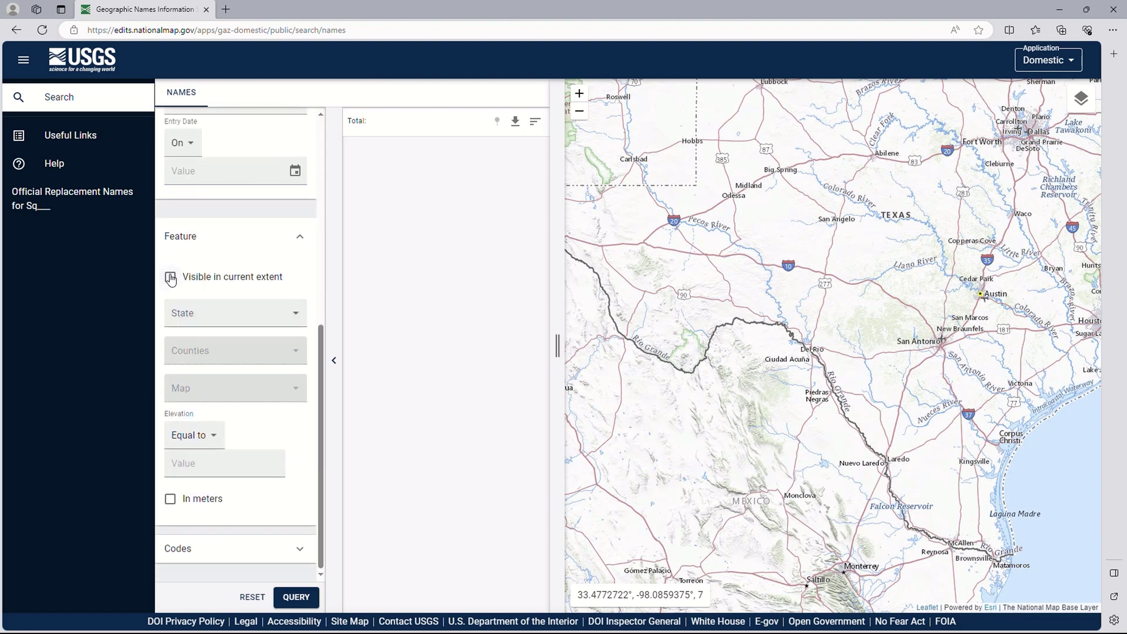
click(297, 598)
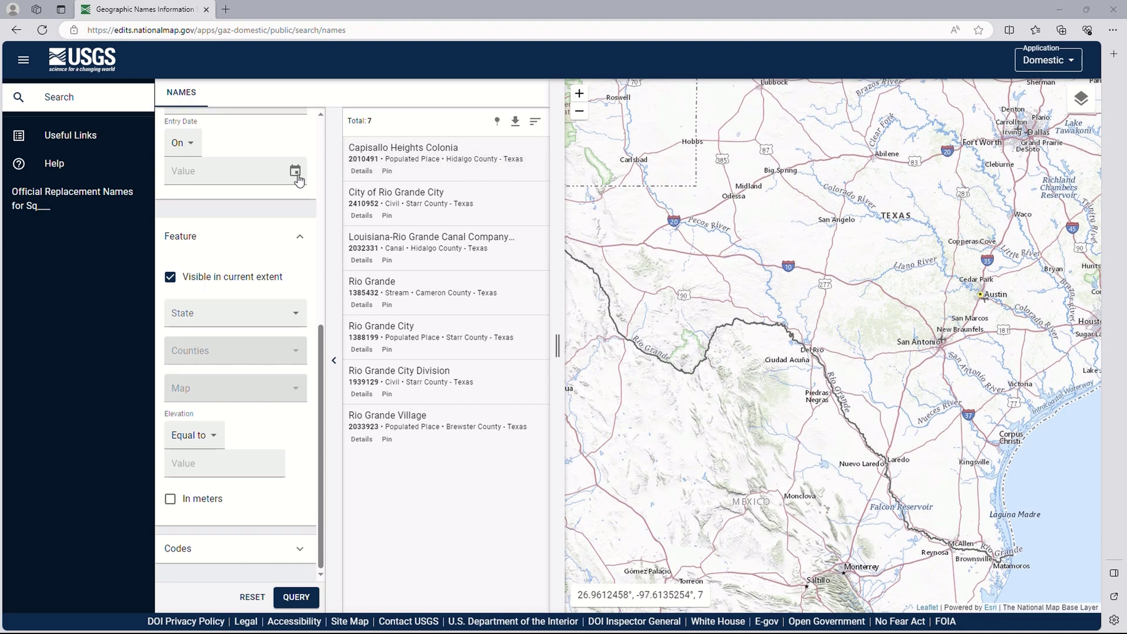
scroll(241, 226, up, 7)
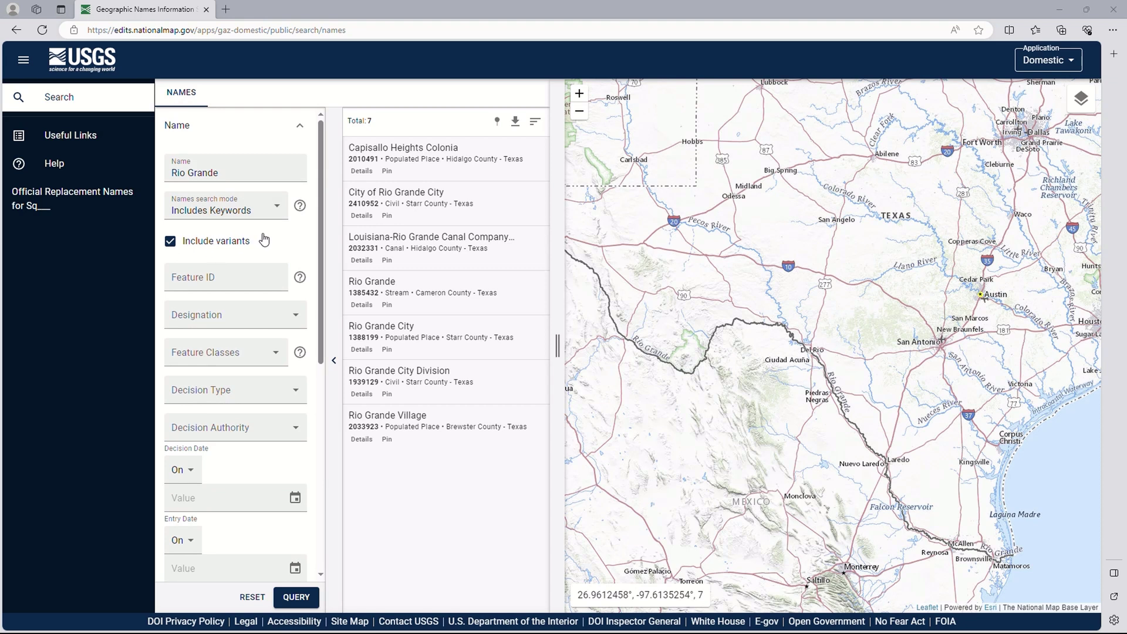
click(367, 171)
scroll(614, 273, down, 6)
scroll(615, 275, down, 6)
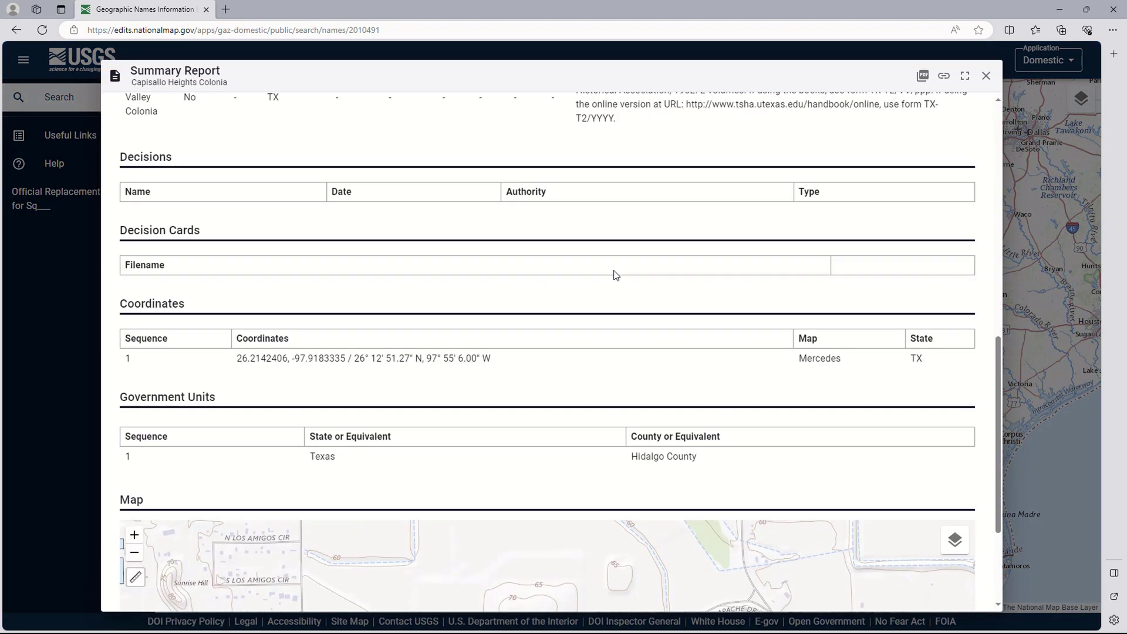
scroll(615, 276, up, 7)
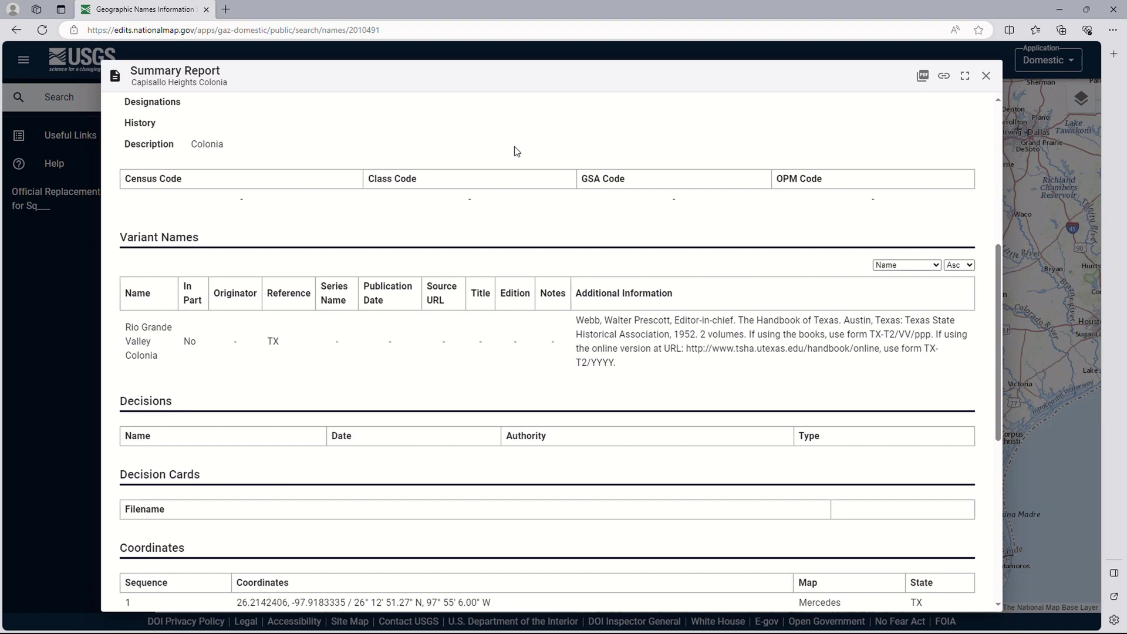
scroll(446, 154, up, 6)
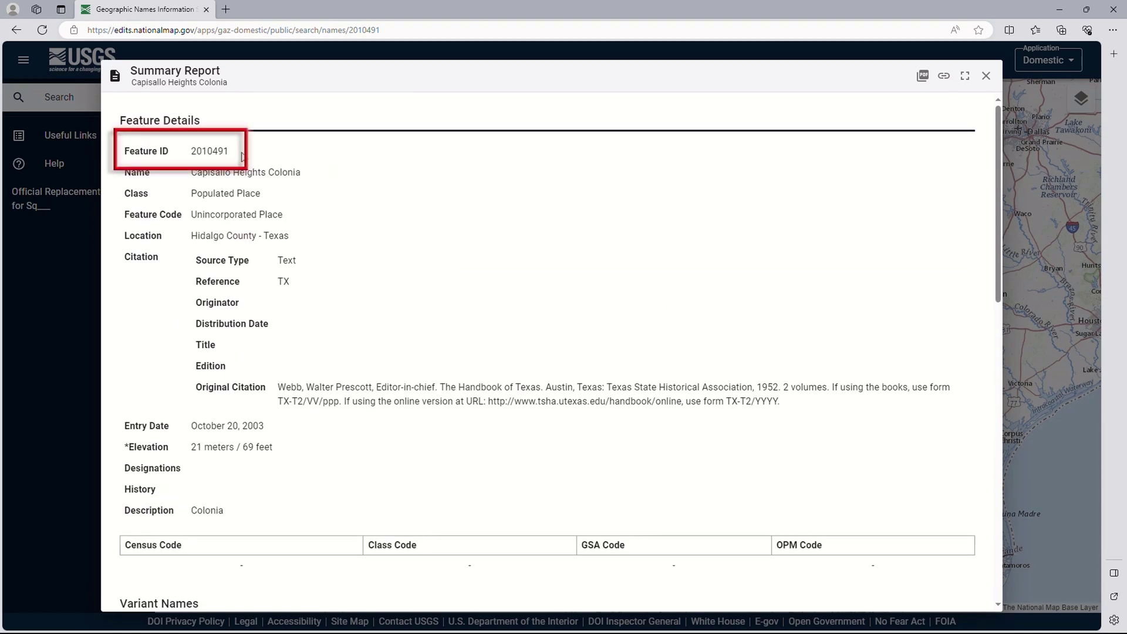
click(986, 76)
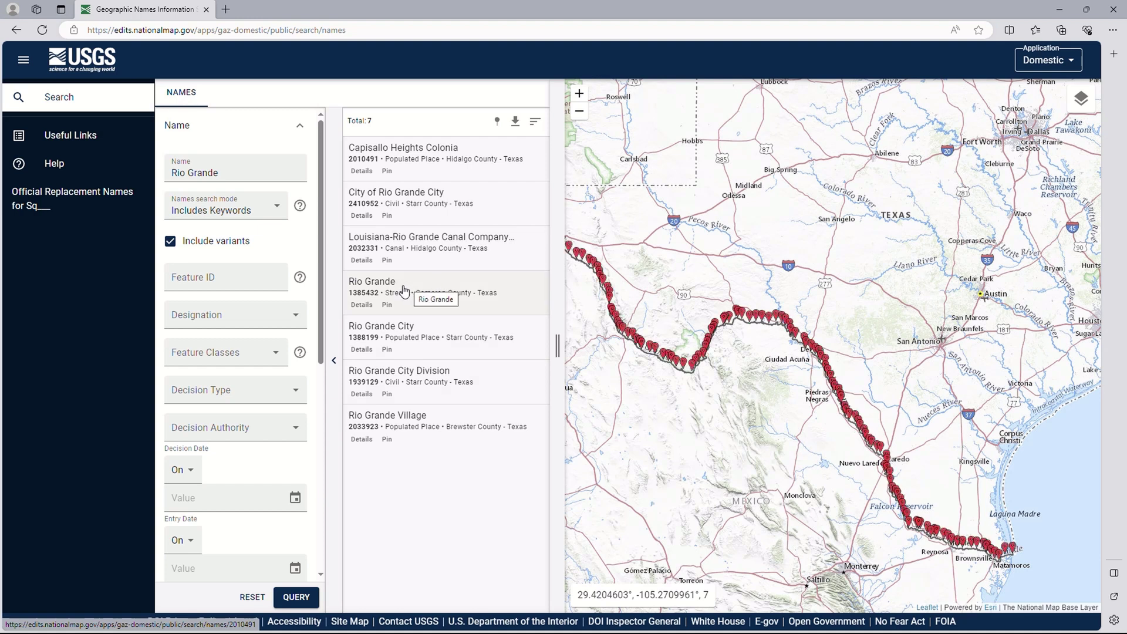
- Review the Rio Grande stream's Summary Report, then close it
click(360, 308)
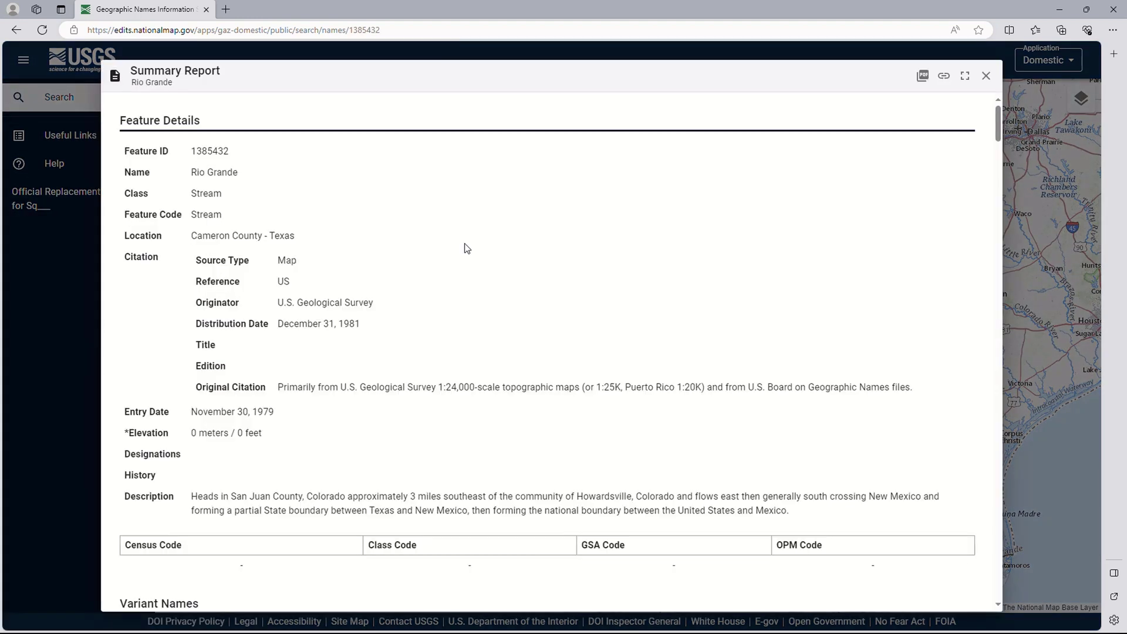
scroll(672, 270, down, 9)
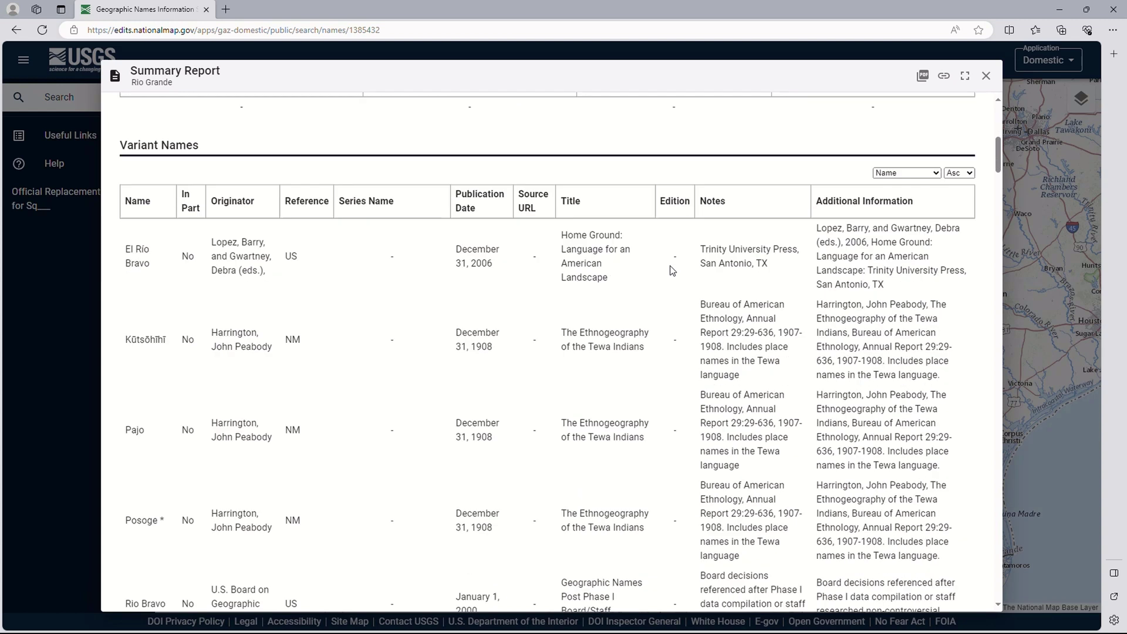
scroll(672, 271, down, 5)
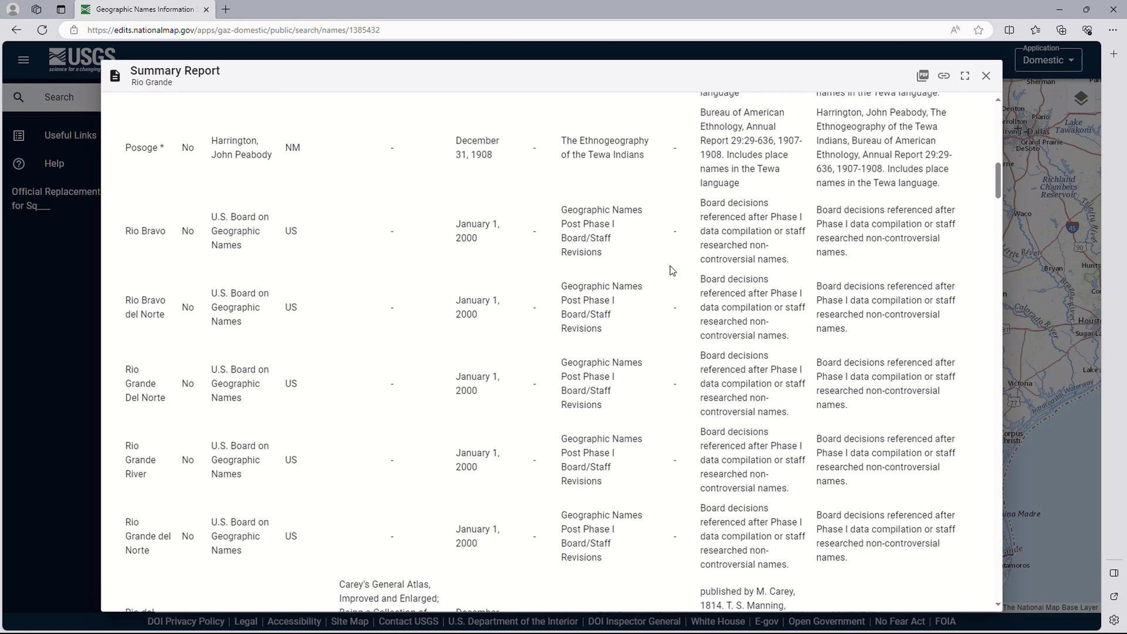
scroll(672, 270, up, 15)
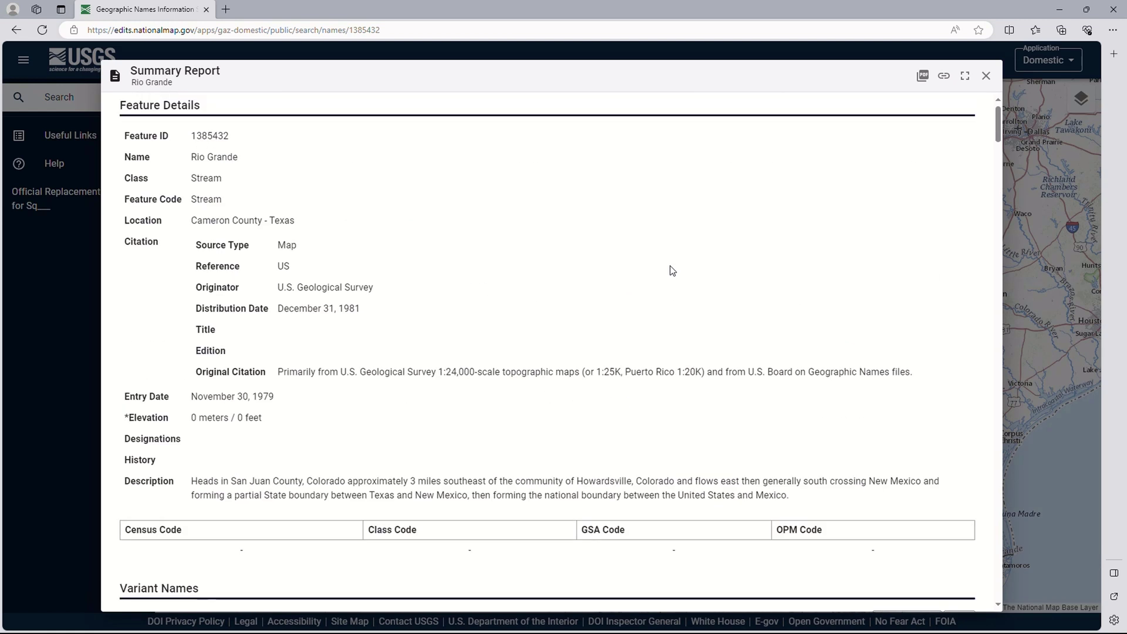
click(988, 80)
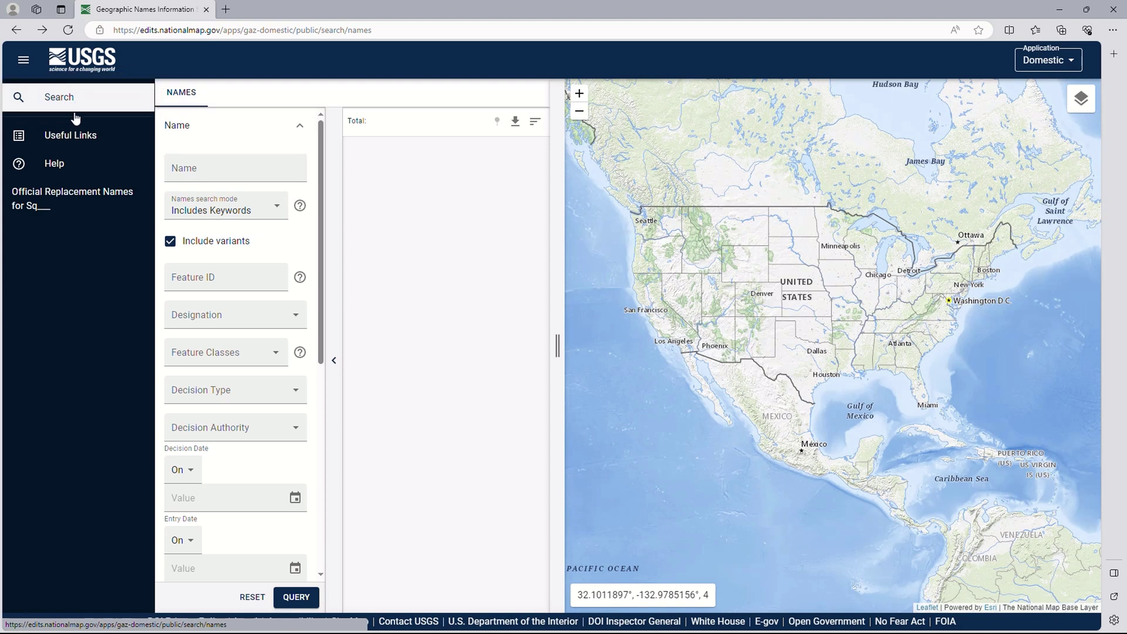
- Open the Help documentation under Useful Links and return to page 1 of the PDF
click(81, 139)
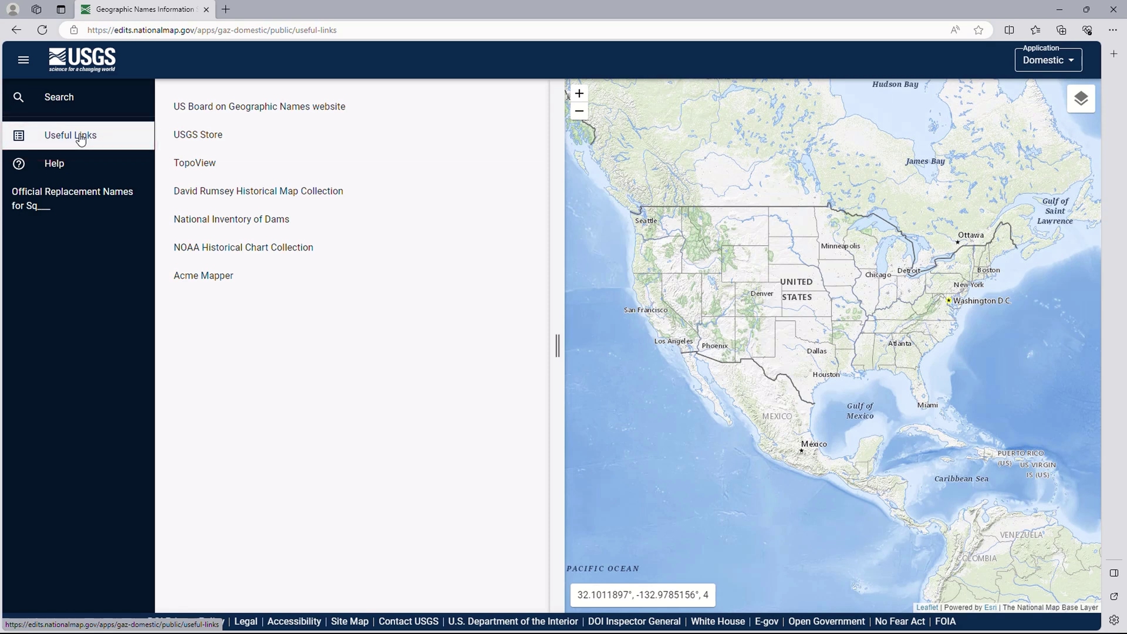
click(54, 165)
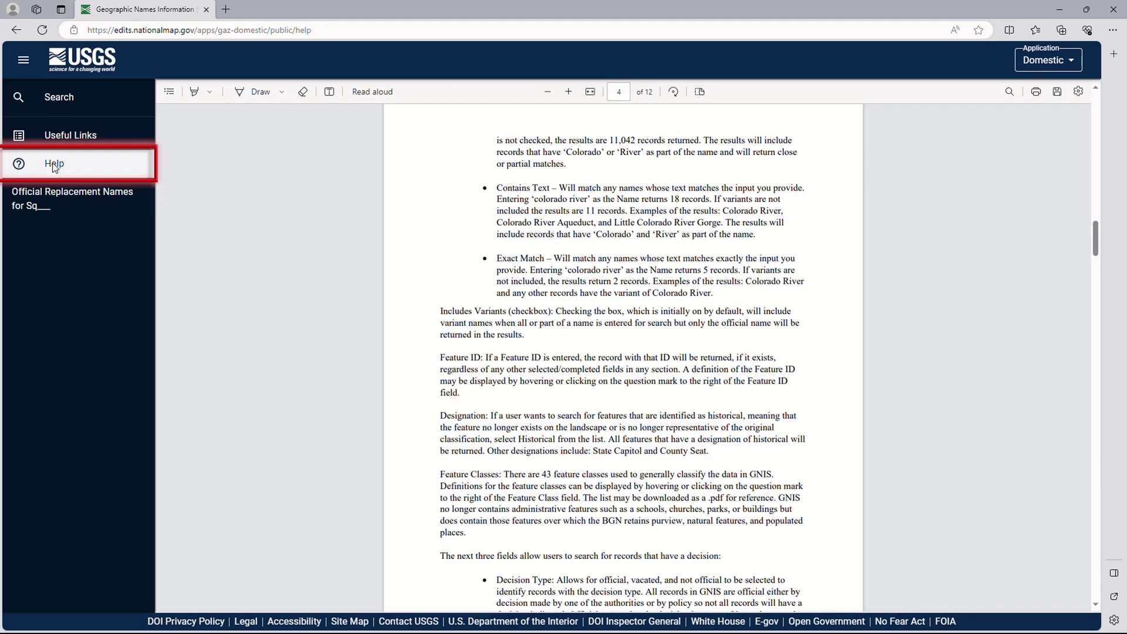
scroll(701, 323, up, 8)
scroll(702, 323, up, 15)
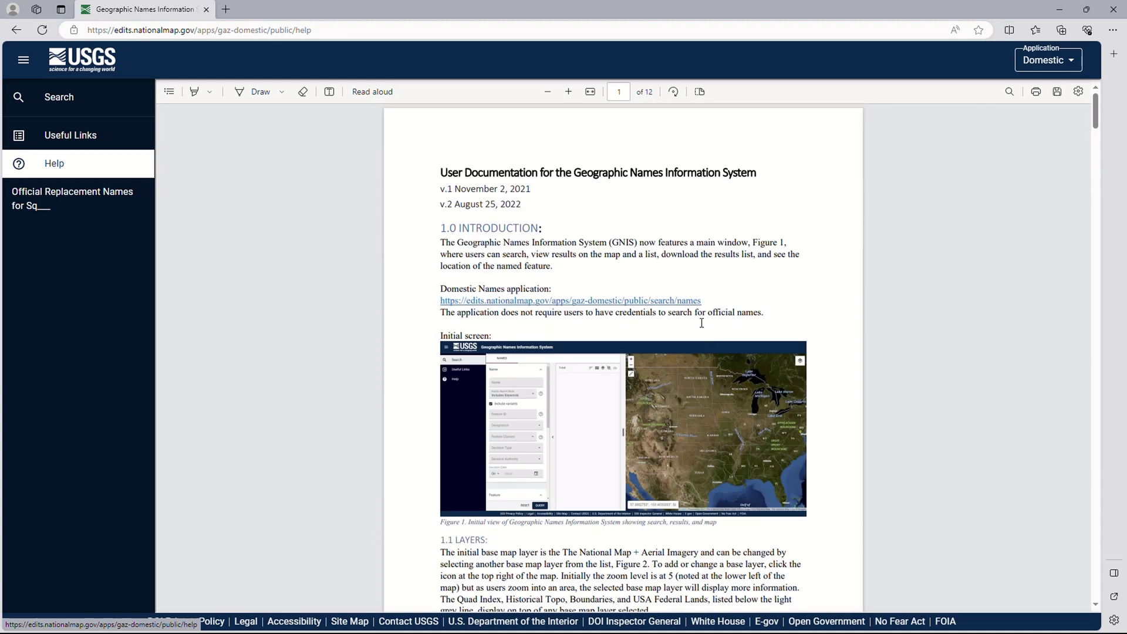
- Open the Official Replacement Names for Sq___ table and scroll down to the California entries
click(84, 195)
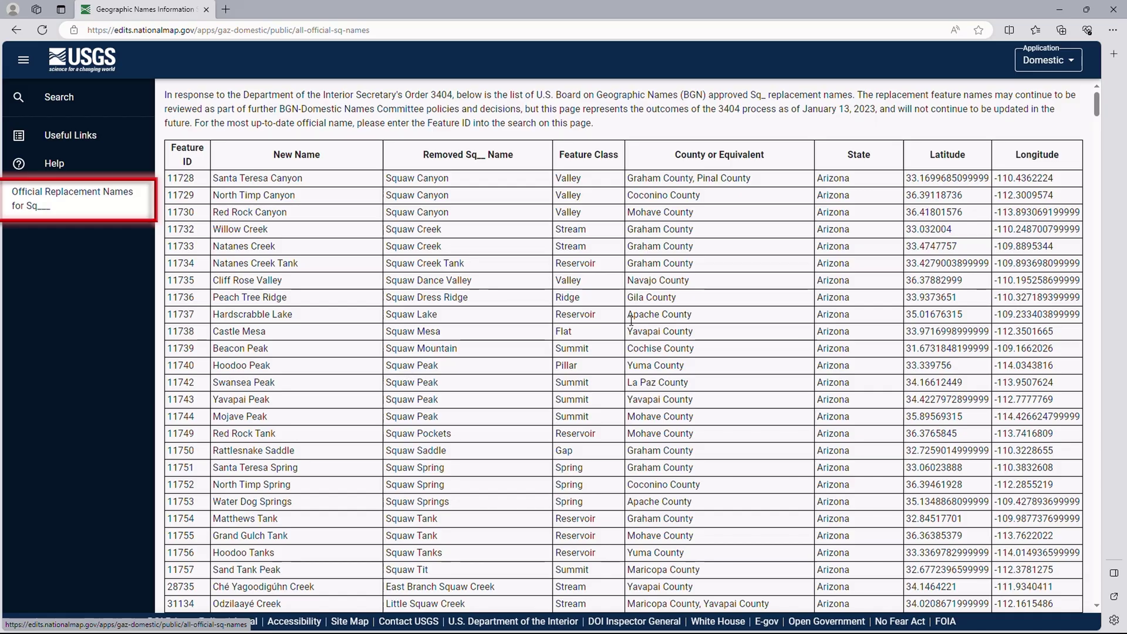
scroll(632, 320, down, 7)
scroll(631, 320, down, 13)
scroll(631, 320, down, 8)
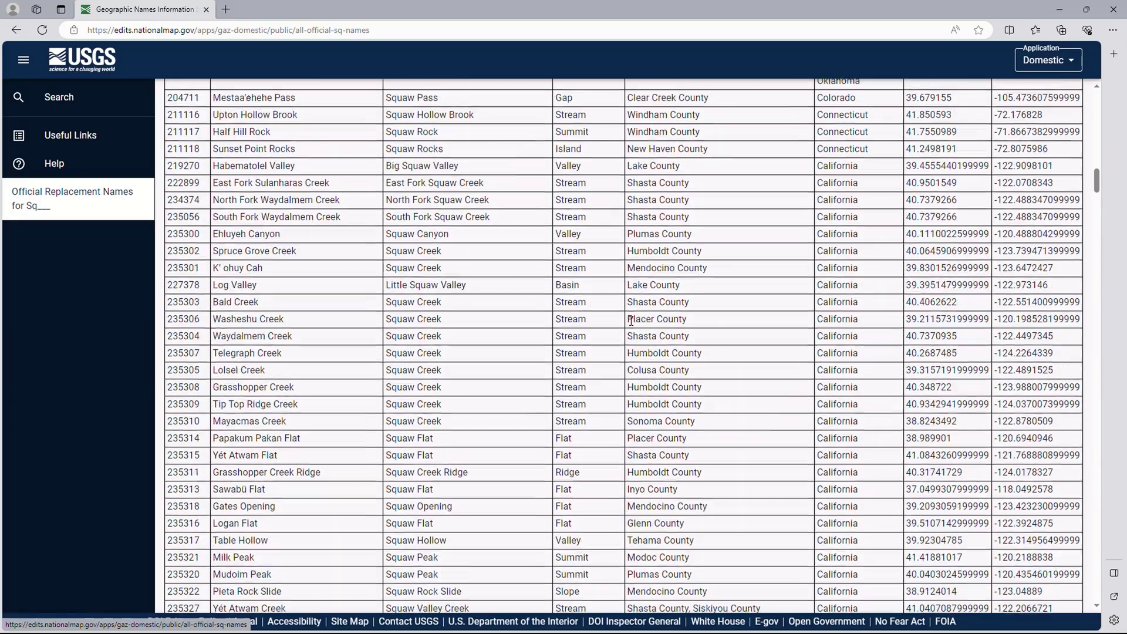